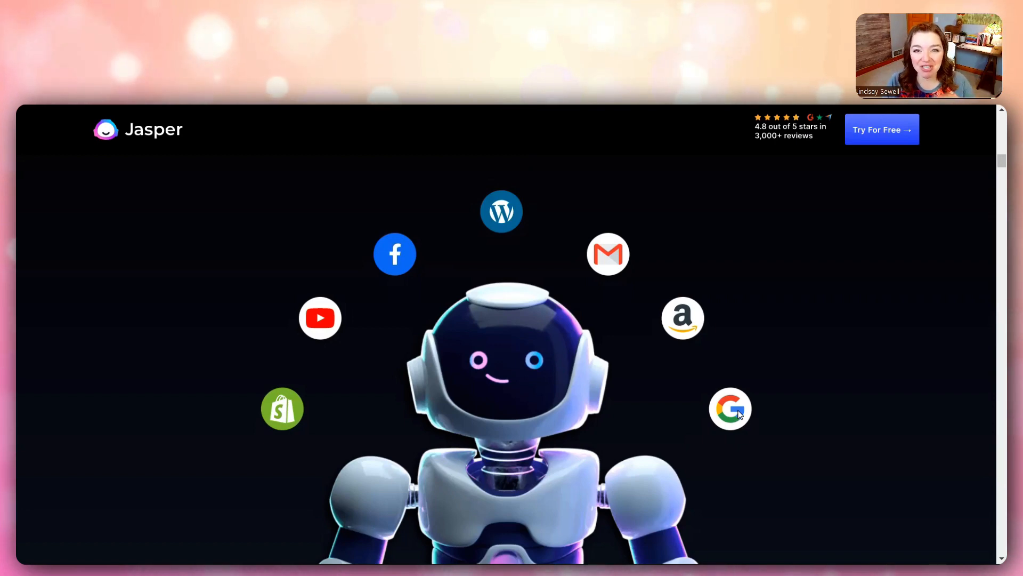
{"action": "scroll", "coordinate": [745, 378], "scroll_direction": "down", "scroll_amount": 5}
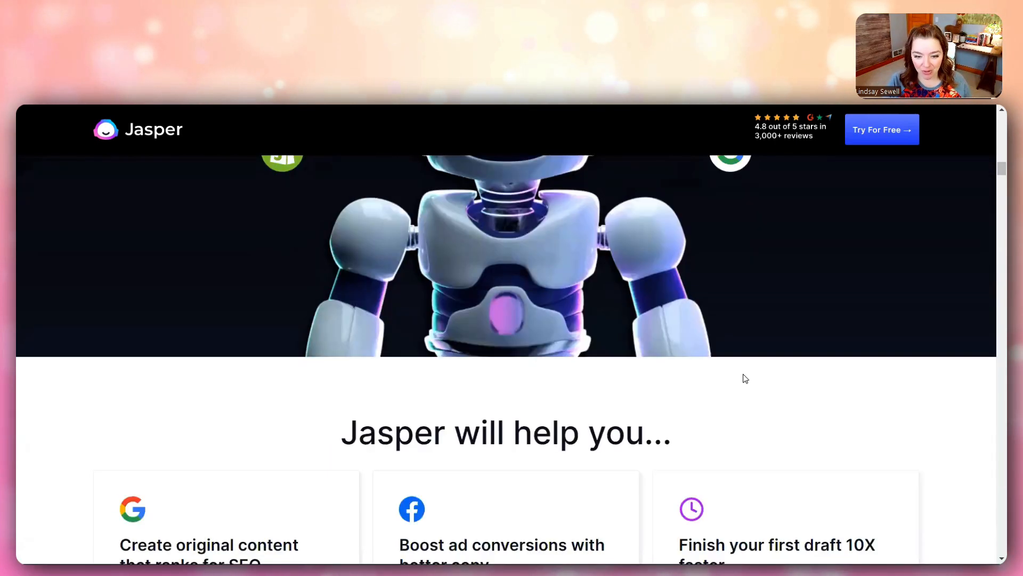
{"action": "scroll", "coordinate": [745, 378], "scroll_direction": "down", "scroll_amount": 6}
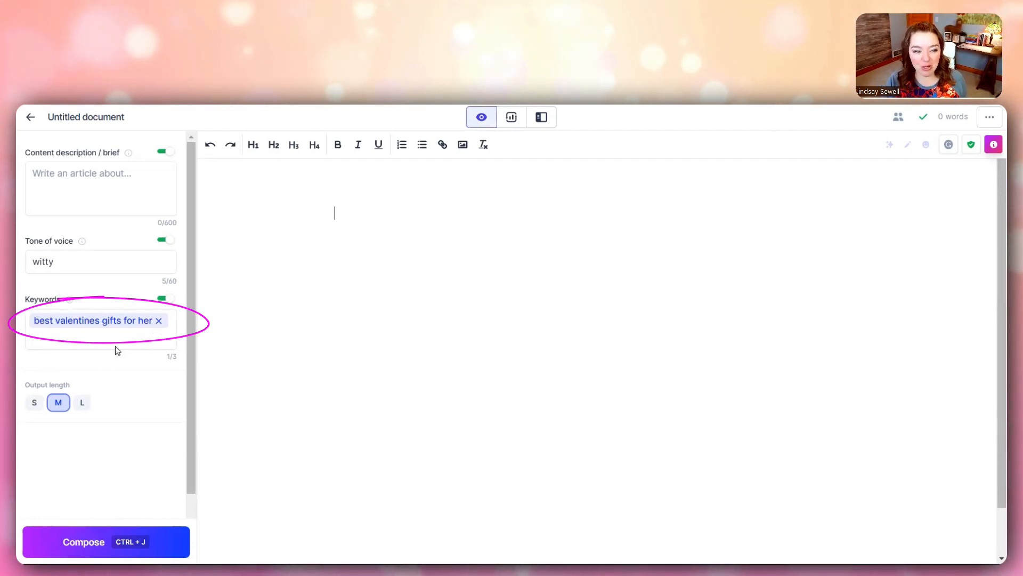
{"action": "left_click", "coordinate": [67, 262]}
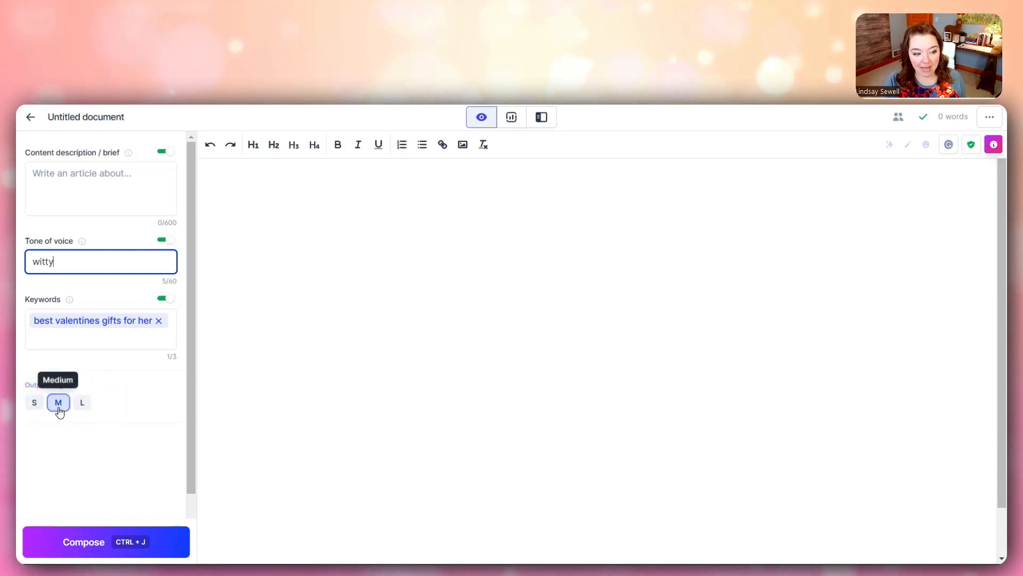
Begin a prompt in the empty document body reading "write a blog post intro for the top 10 gift".
{"action": "left_click", "coordinate": [329, 210]}
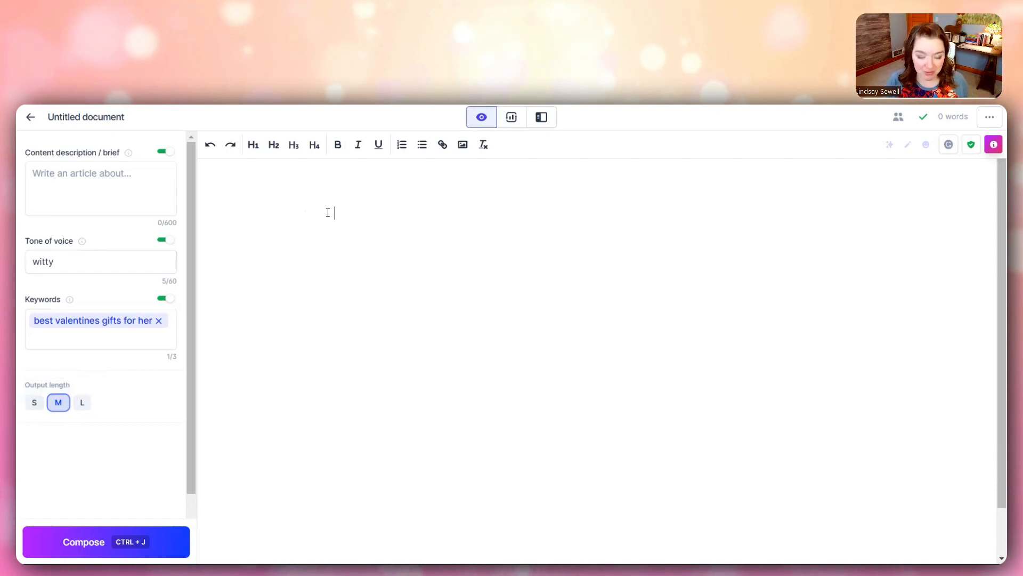
{"action": "type", "text": "Write a "}
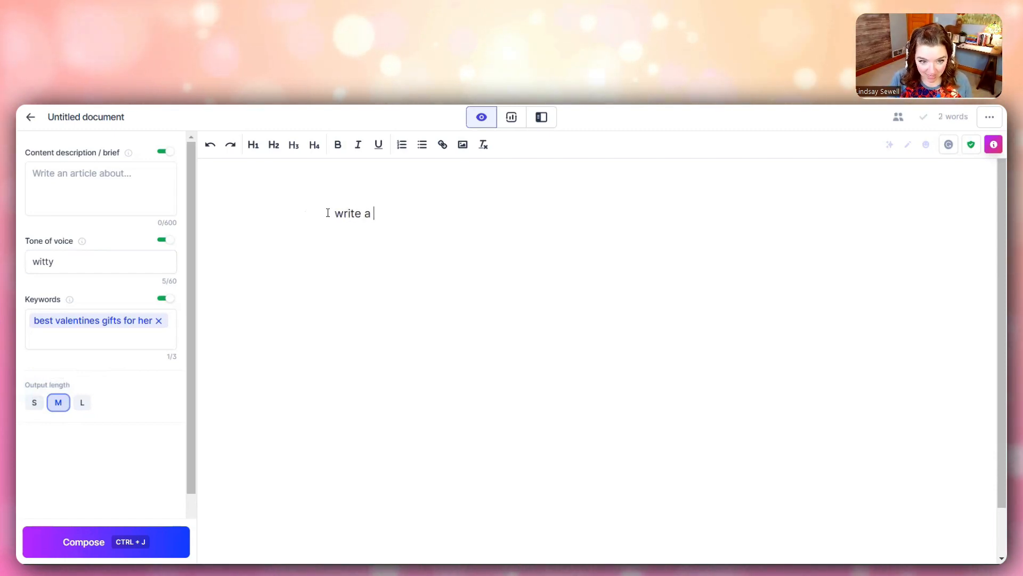
{"action": "type", "text": "blog post "}
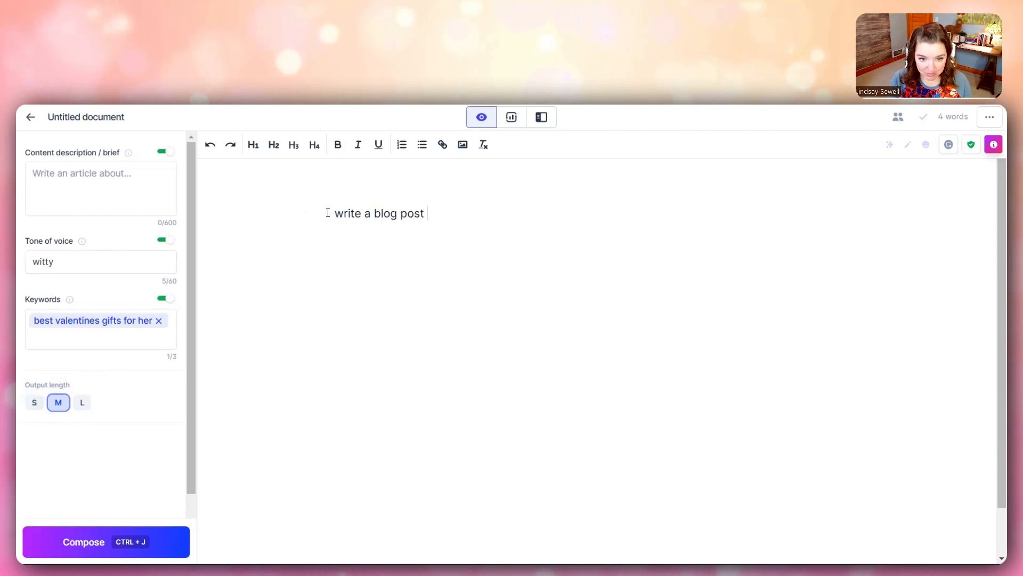
{"action": "type", "text": "intro for the "}
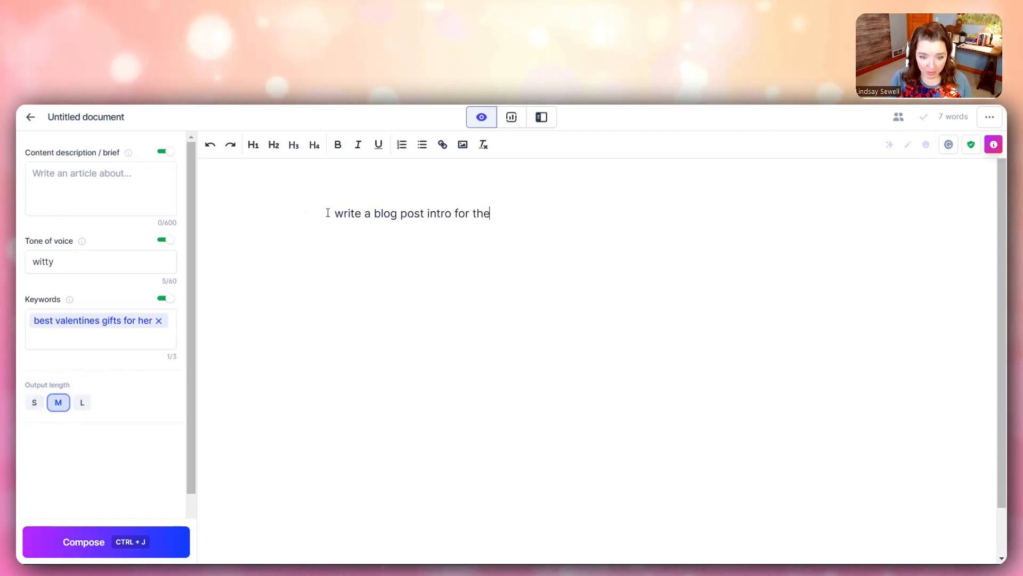
{"action": "type", "text": "top 10 "}
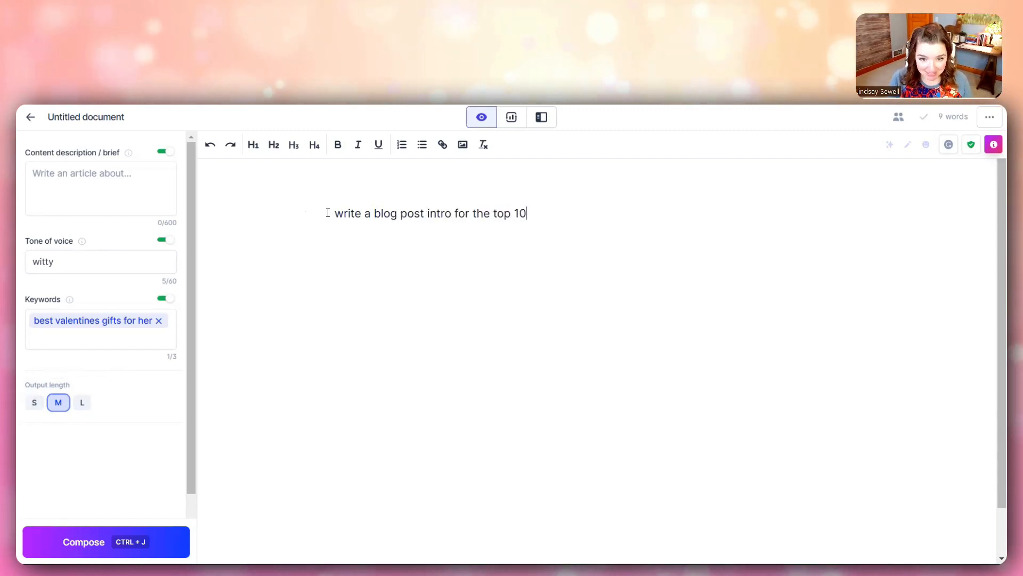
{"action": "type", "text": "gift"}
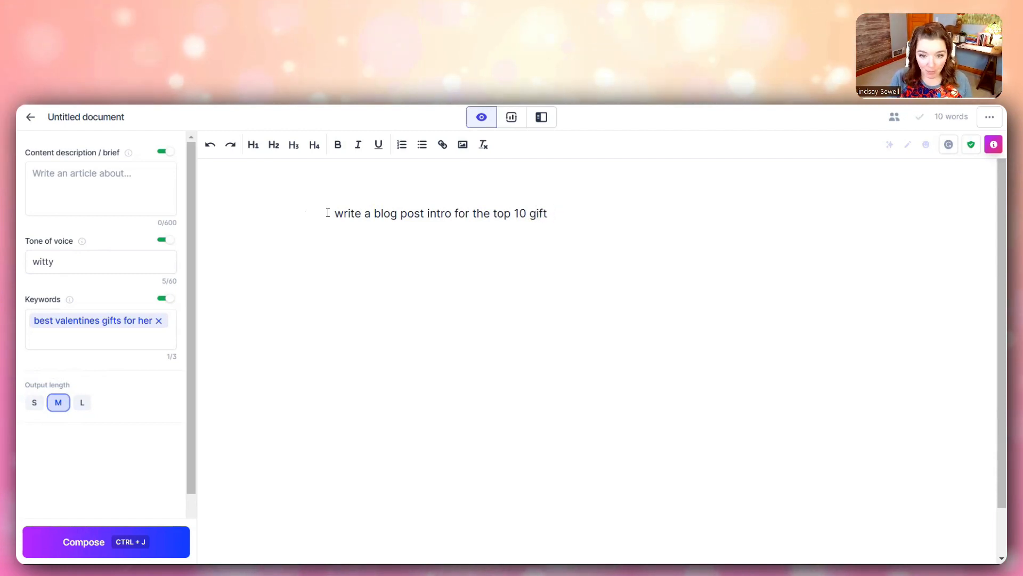
Replace "top 10 gift" at the end of the prompt with "10 best valentines gifts for girlfriend" and start a new line below it.
{"action": "key", "text": "BackSpace"}
{"action": "key", "text": "BackSpace"}
{"action": "key", "text": "BackSpace"}
{"action": "key", "text": "BackSpace"}
{"action": "key", "text": "BackSpace"}
{"action": "key", "text": "BackSpace"}
{"action": "key", "text": "BackSpace"}
{"action": "key", "text": "BackSpace"}
{"action": "key", "text": "BackSpace"}
{"action": "key", "text": "BackSpace"}
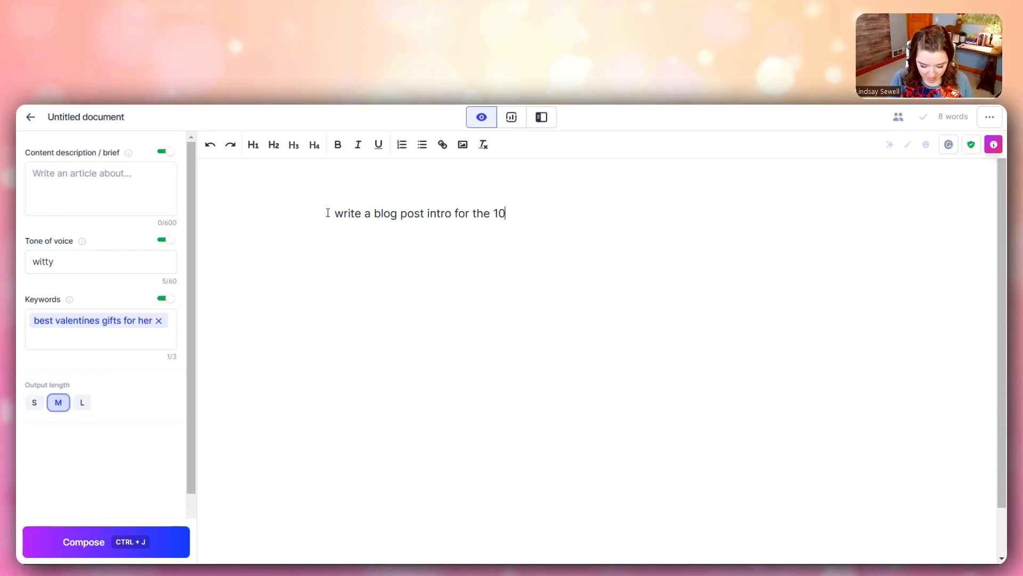
{"action": "type", "text": "10 best valentines"}
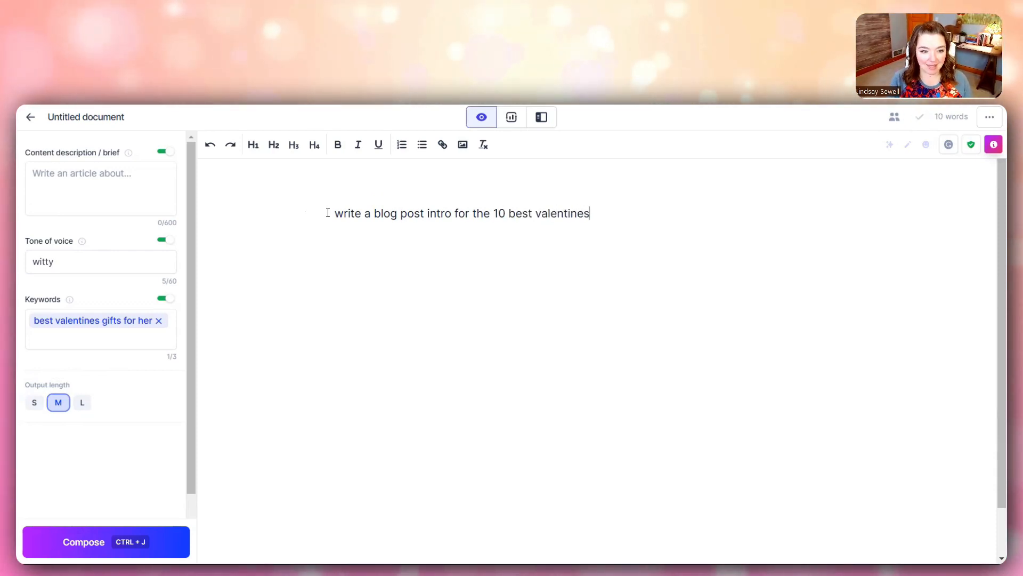
{"action": "type", "text": " gift"}
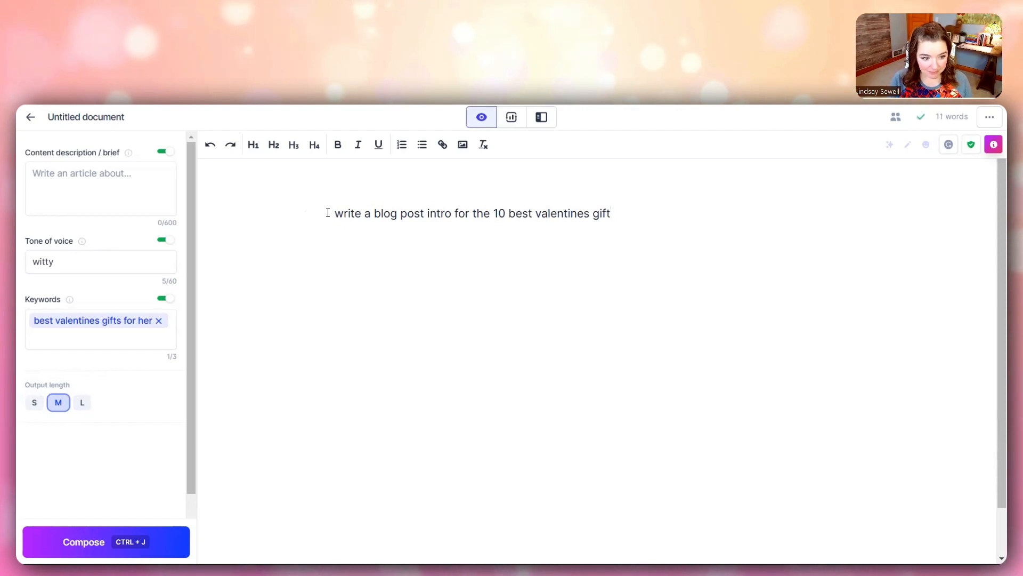
{"action": "type", "text": "  for "}
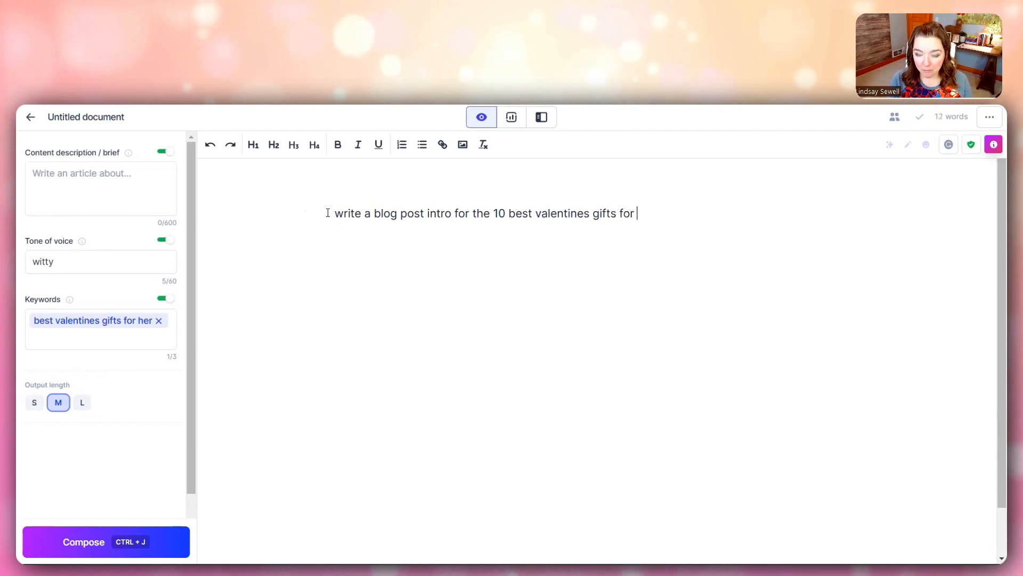
{"action": "type", "text": "girl"}
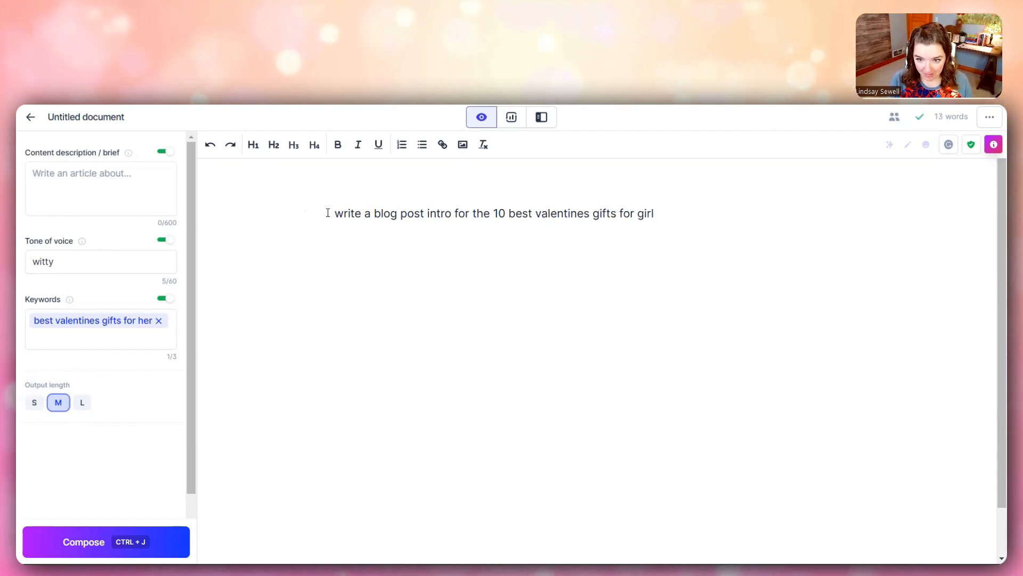
{"action": "type", "text": "friend"}
{"action": "key", "text": "BackSpace"}
{"action": "key", "text": "BackSpace"}
{"action": "key", "text": "BackSpace"}
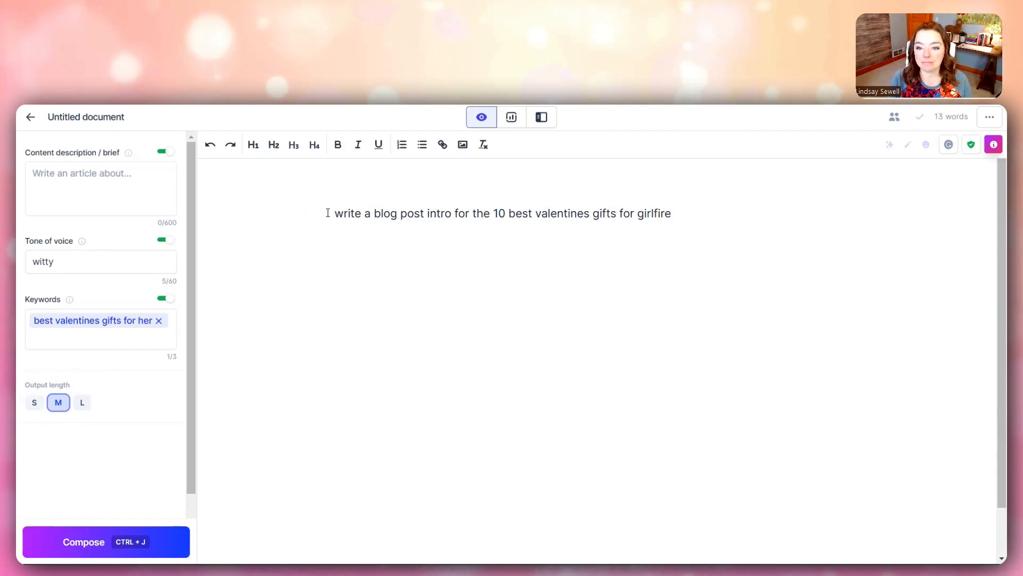
{"action": "type", "text": "end"}
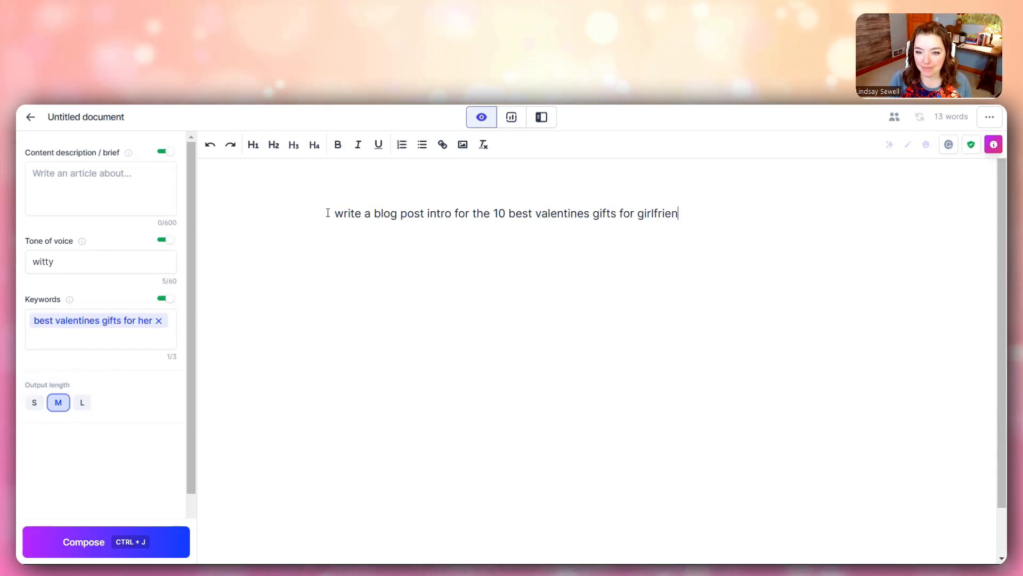
{"action": "key", "text": "Return"}
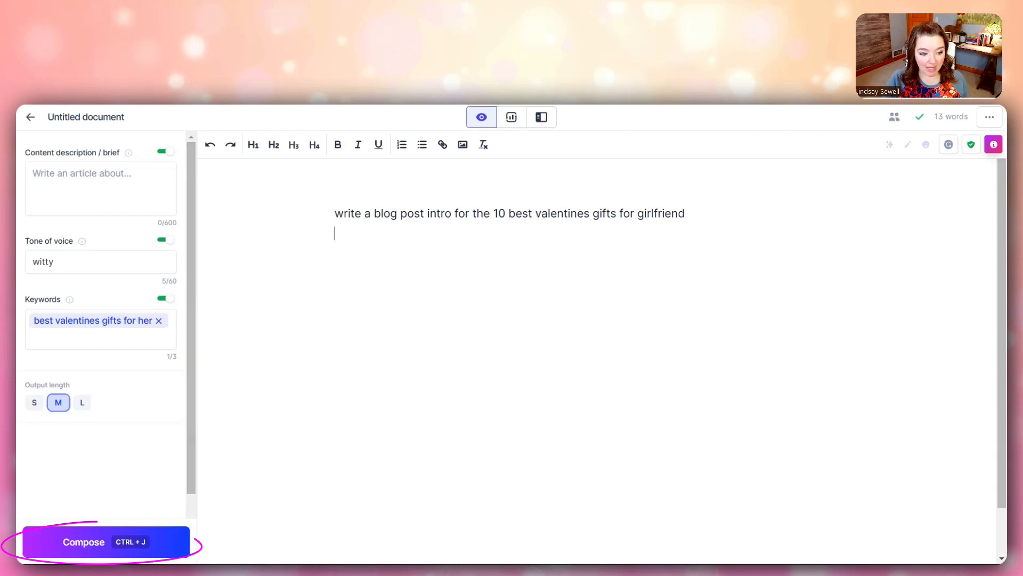
Generate the blog post intro from the prompt with Compose, repeatedly continuing the text until a second paragraph is written.
{"action": "left_click", "coordinate": [83, 539]}
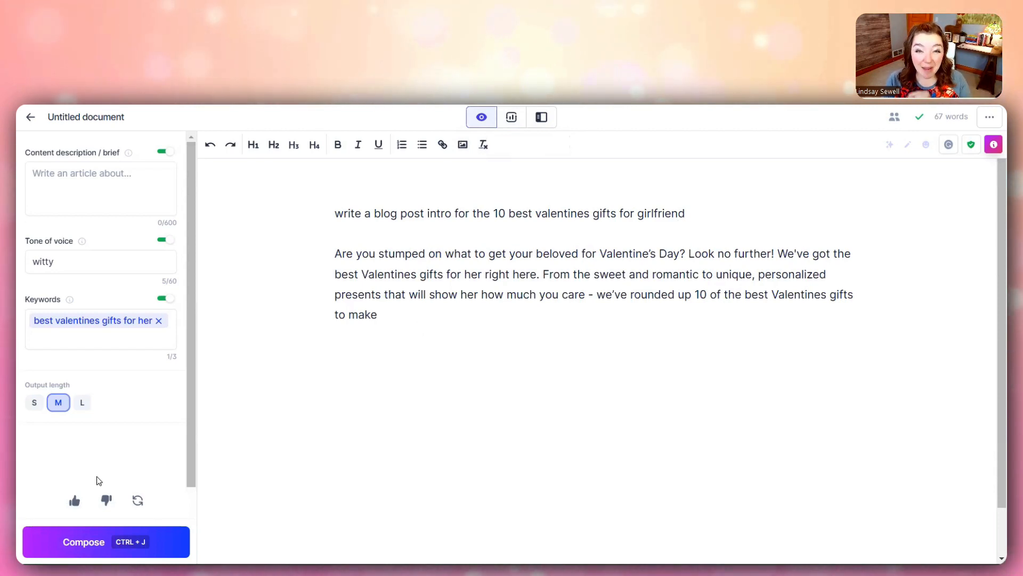
{"action": "left_click", "coordinate": [75, 544]}
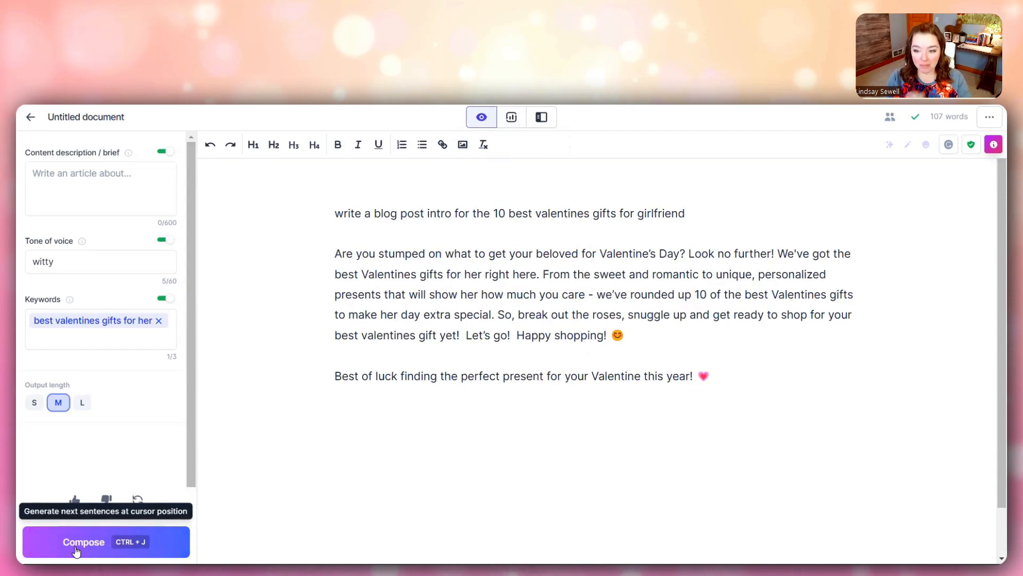
{"action": "left_click", "coordinate": [80, 544]}
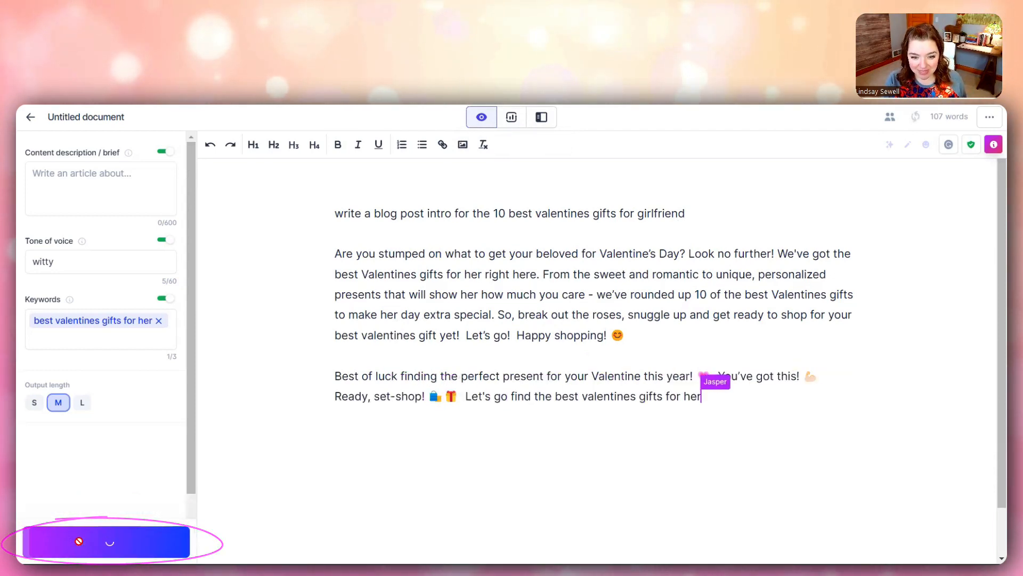
{"action": "left_click", "coordinate": [79, 545]}
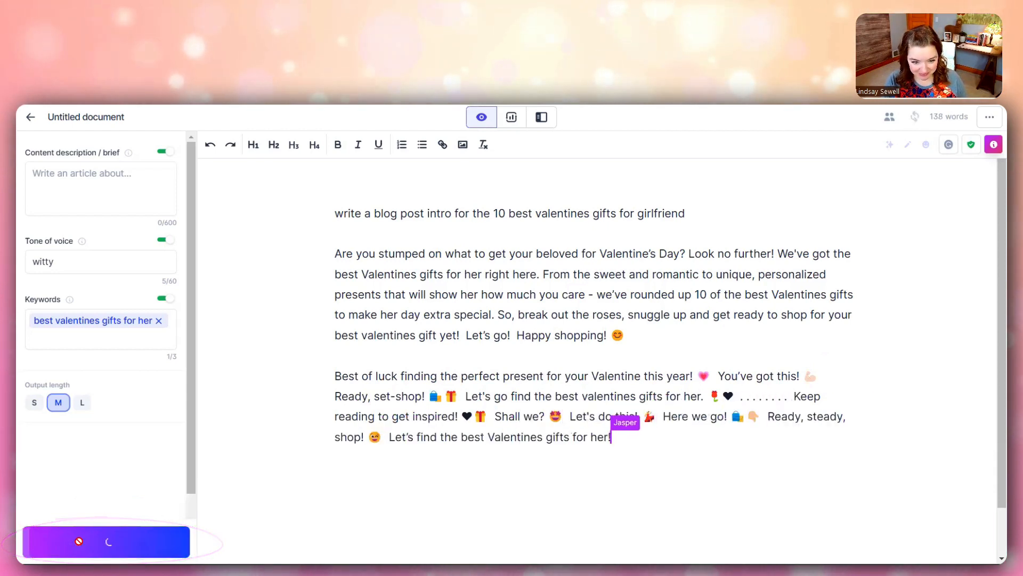
{"action": "left_click", "coordinate": [79, 542]}
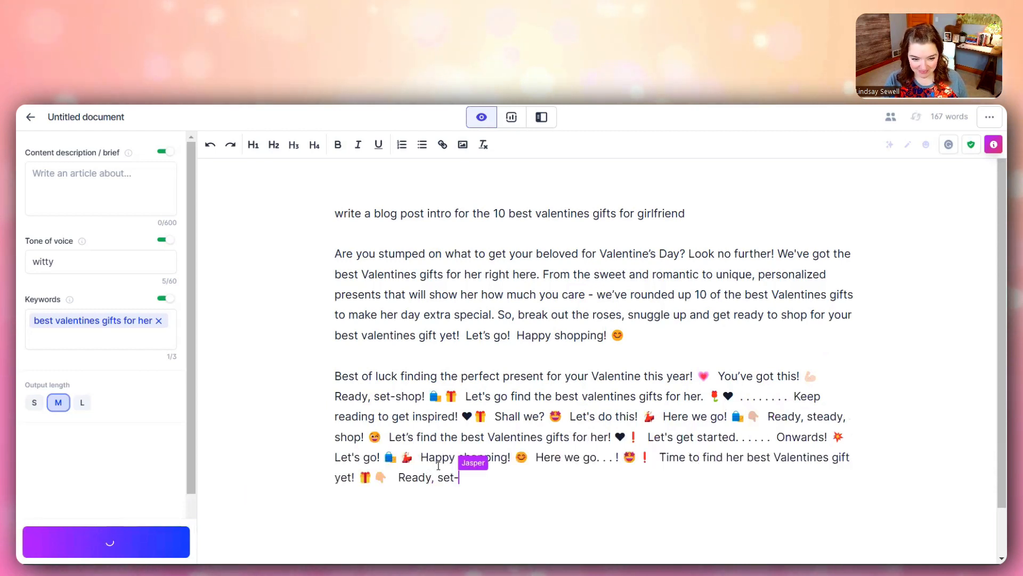
Below the generated intro, add the prompt "Create a listicle of the 10 best valentines gifts for her this season" followed by a new line.
{"action": "scroll", "coordinate": [438, 466], "scroll_direction": "down", "scroll_amount": 2}
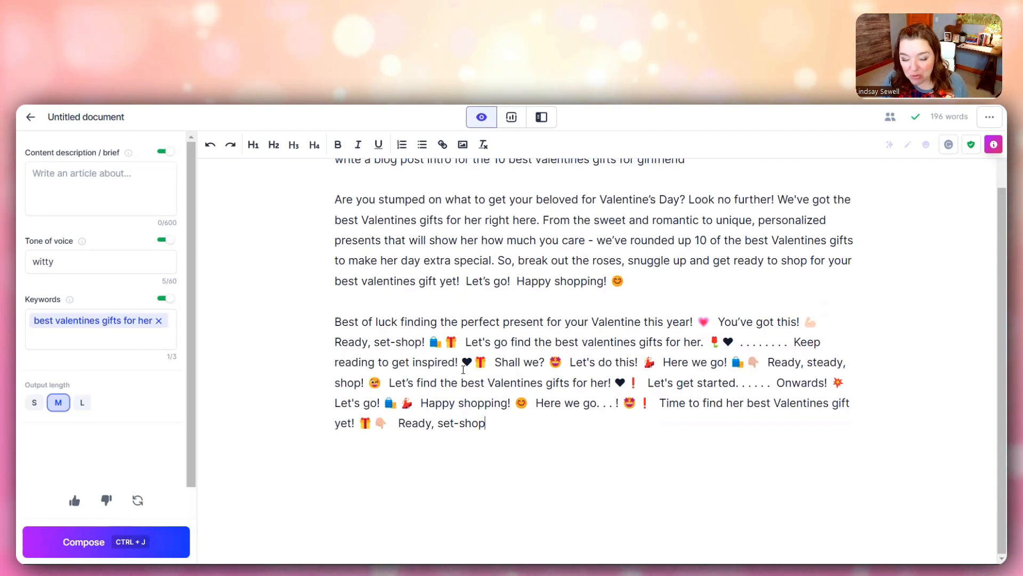
{"action": "key", "text": "Return"}
{"action": "key", "text": "Return"}
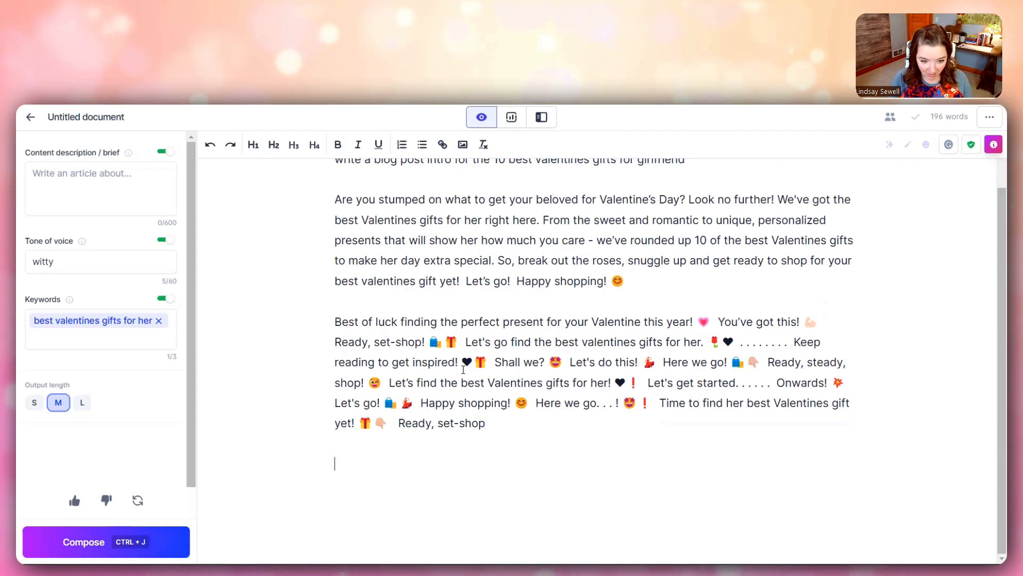
{"action": "type", "text": "Create a l"}
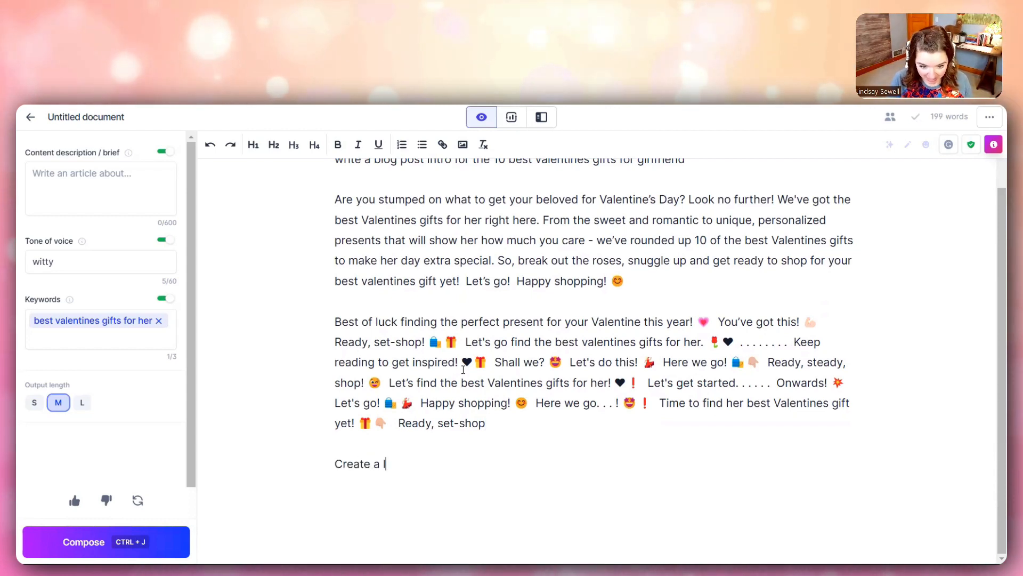
{"action": "type", "text": "isticle of "}
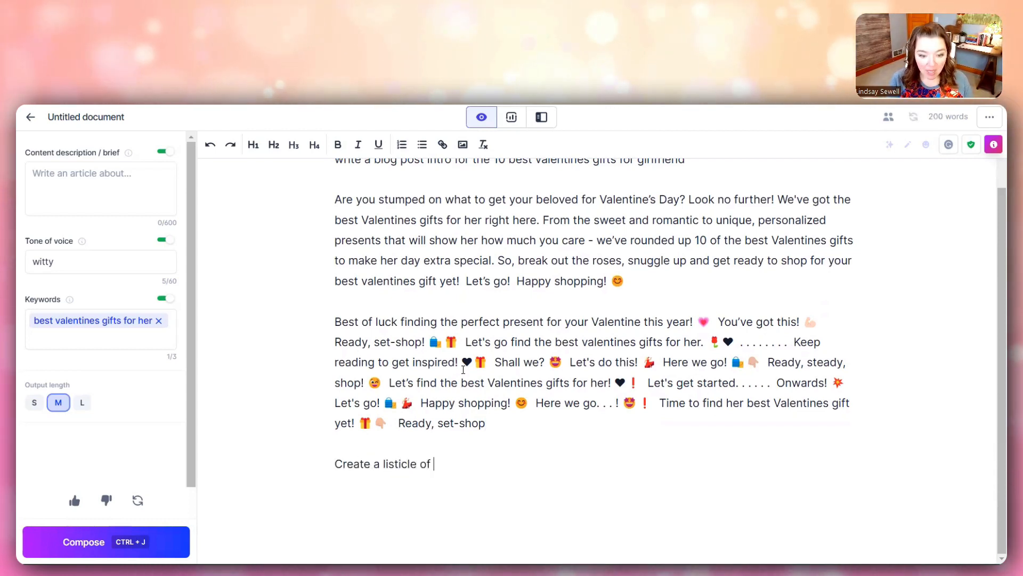
{"action": "type", "text": "the 10 b"}
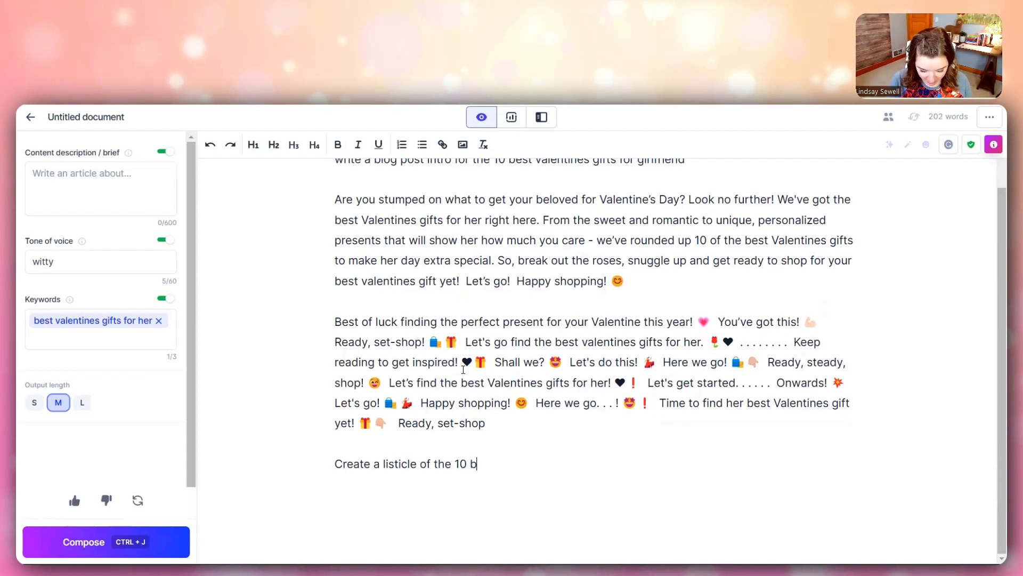
{"action": "type", "text": "est valentine"}
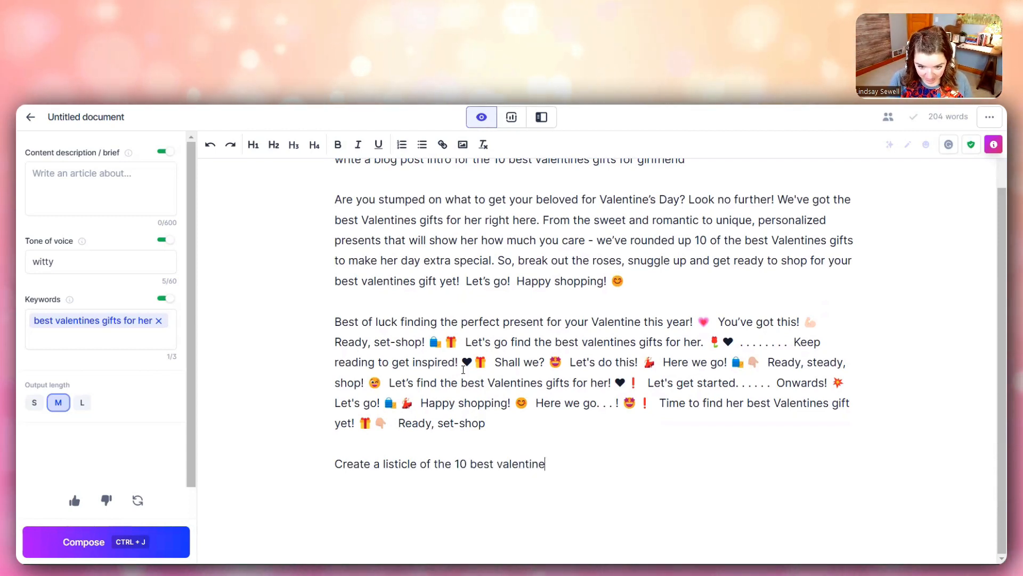
{"action": "type", "text": "s gifts for "}
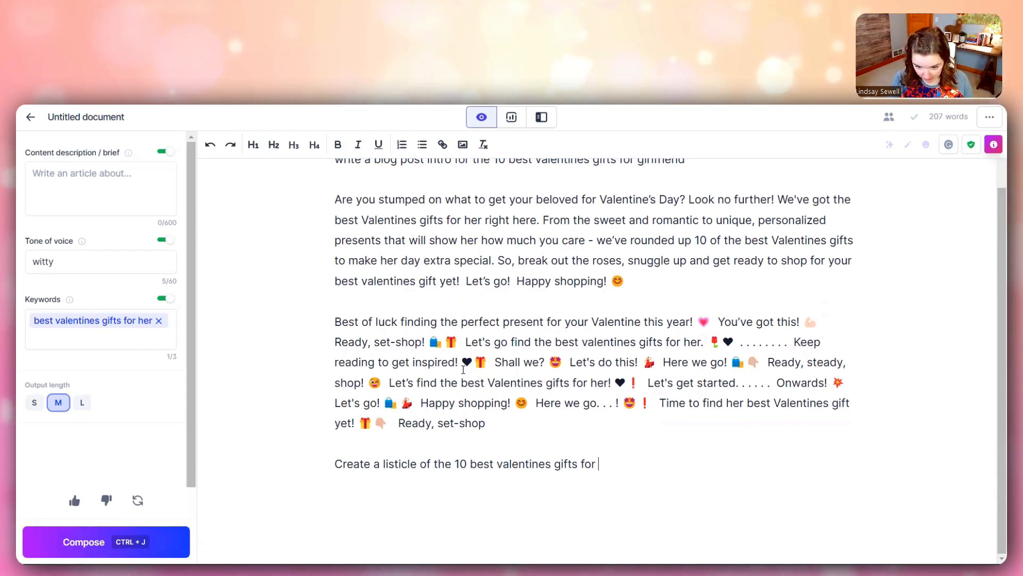
{"action": "type", "text": "her this se"}
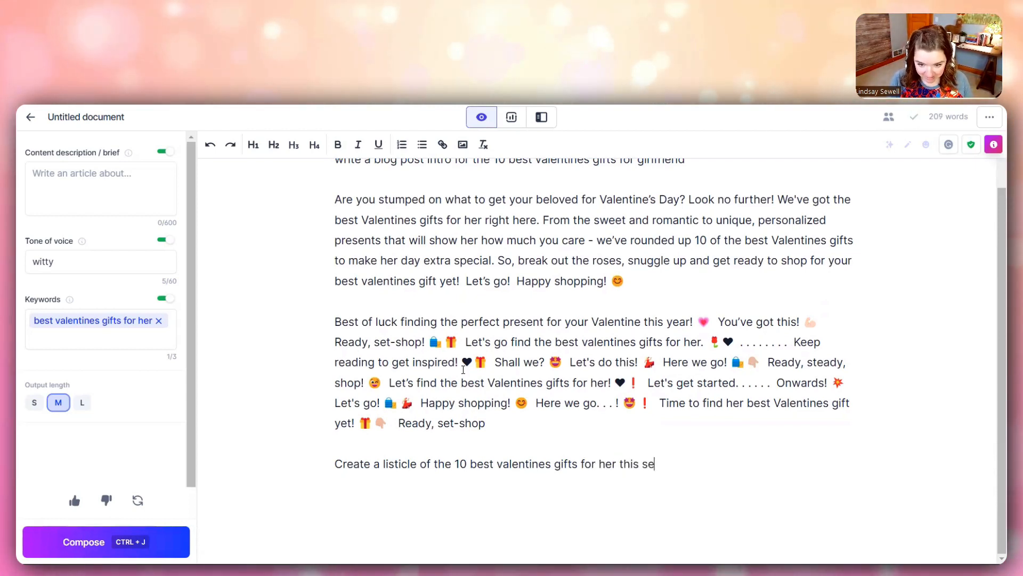
{"action": "type", "text": "ason"}
{"action": "key", "text": "Return"}
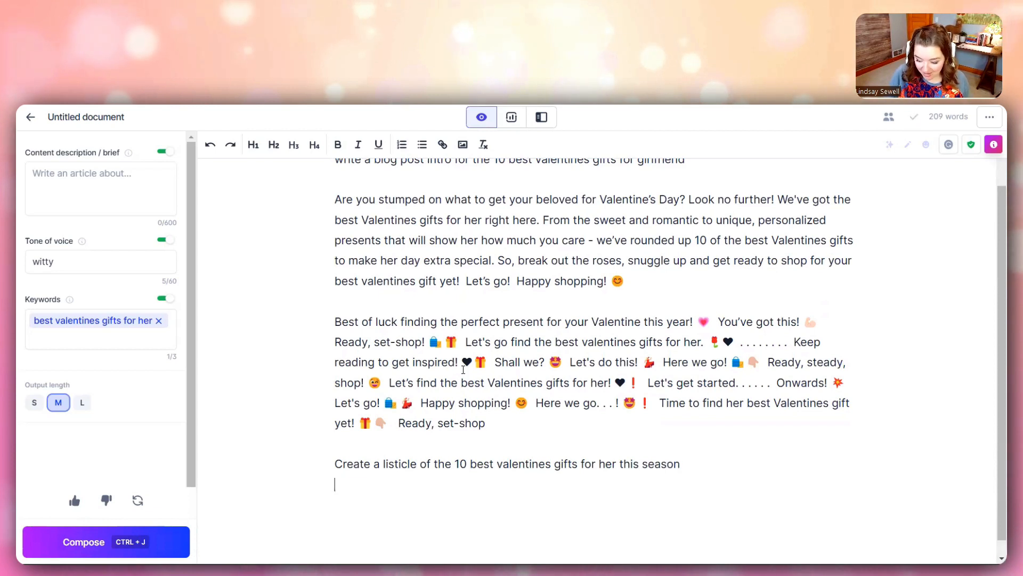
Generate the gift listicle from the new prompt with Compose, repeatedly continuing the text until the sixth gift entry is started.
{"action": "left_click", "coordinate": [70, 544]}
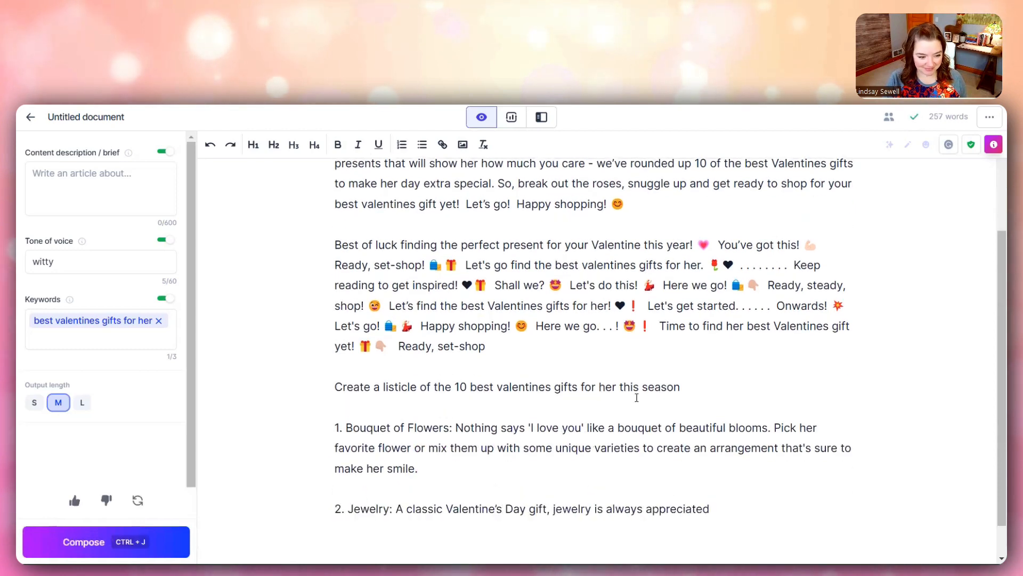
{"action": "left_click", "coordinate": [81, 538]}
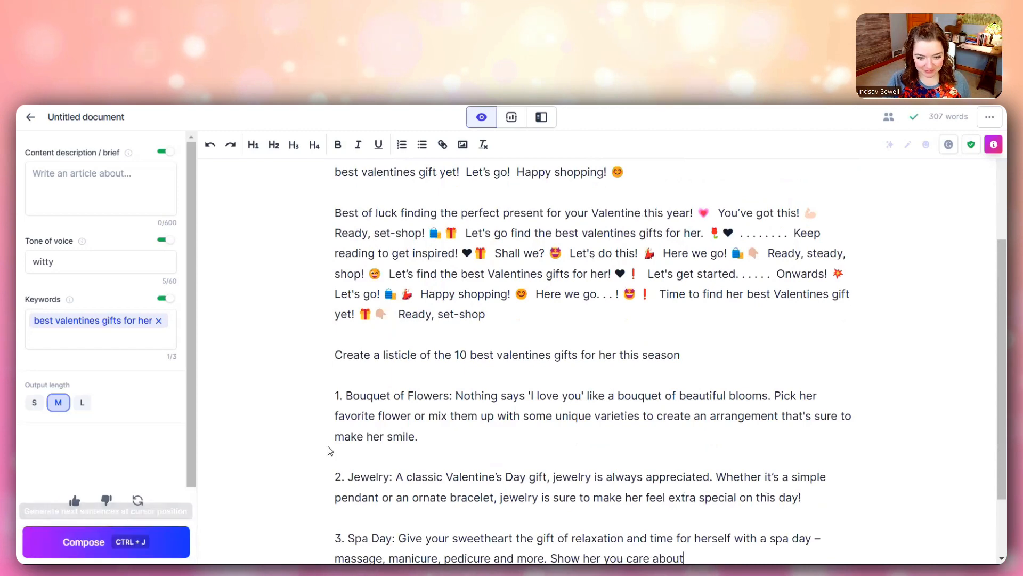
{"action": "scroll", "coordinate": [328, 451], "scroll_direction": "down", "scroll_amount": 2}
{"action": "left_click", "coordinate": [88, 541]}
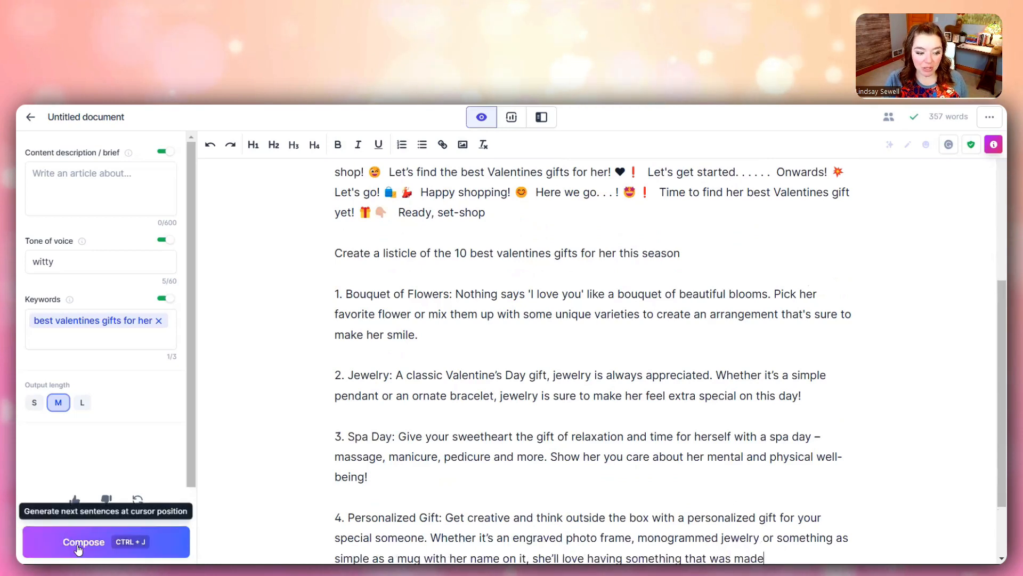
{"action": "left_click", "coordinate": [79, 546]}
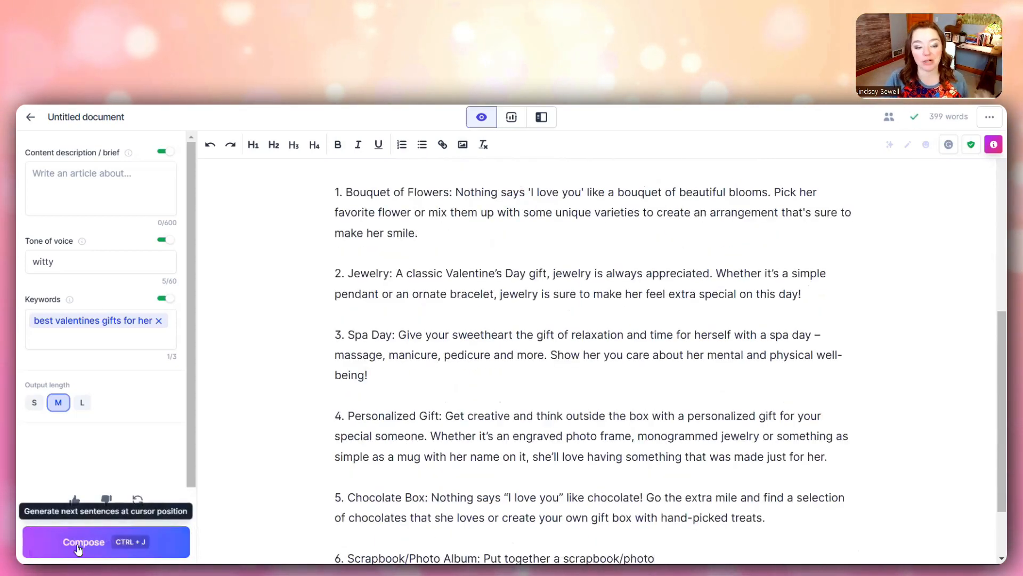
Continue generating the gift listicle with Compose until the tenth gift and a closing paragraph are written.
{"action": "left_click", "coordinate": [79, 546]}
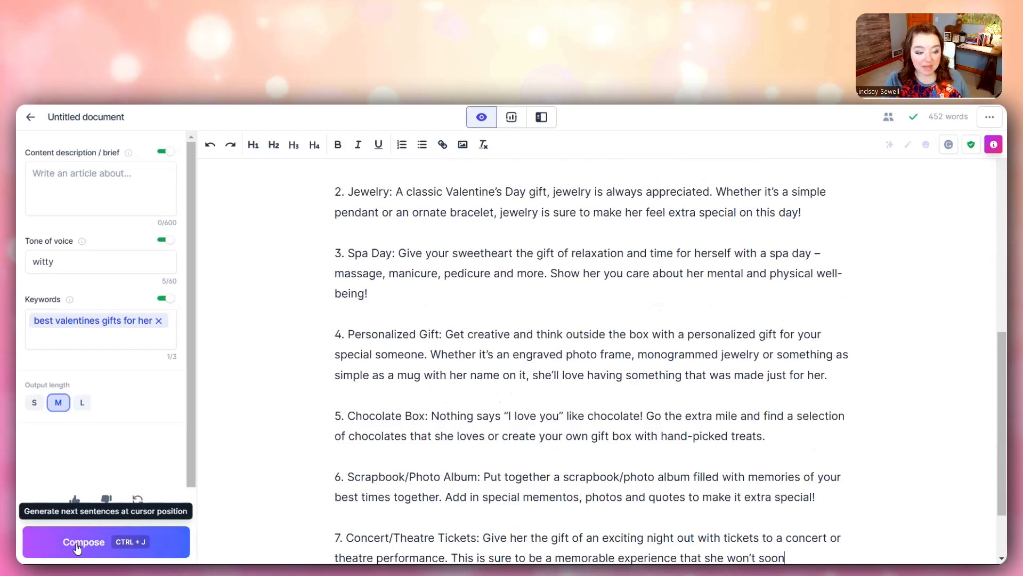
{"action": "left_click", "coordinate": [77, 544]}
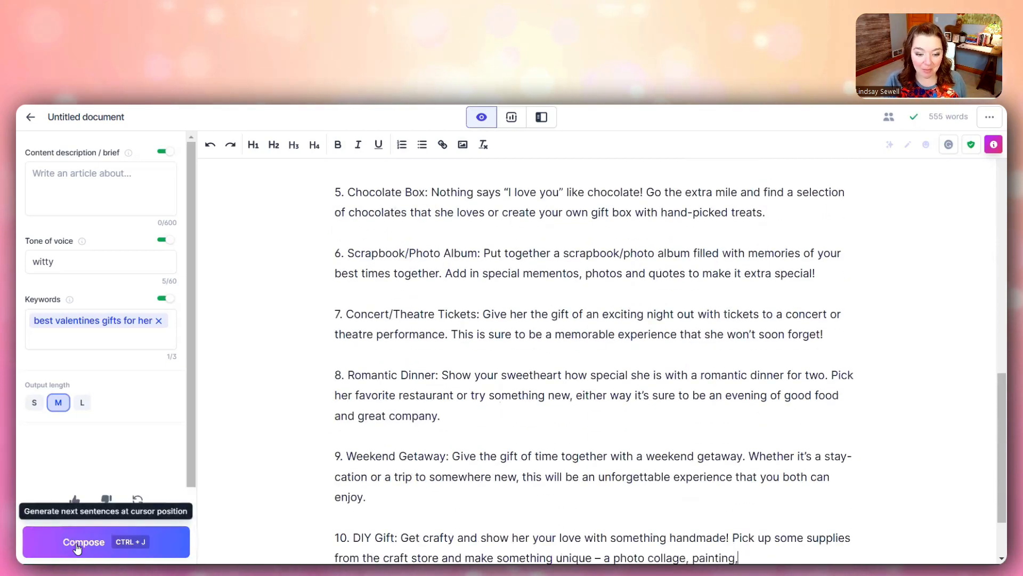
{"action": "left_click", "coordinate": [81, 547]}
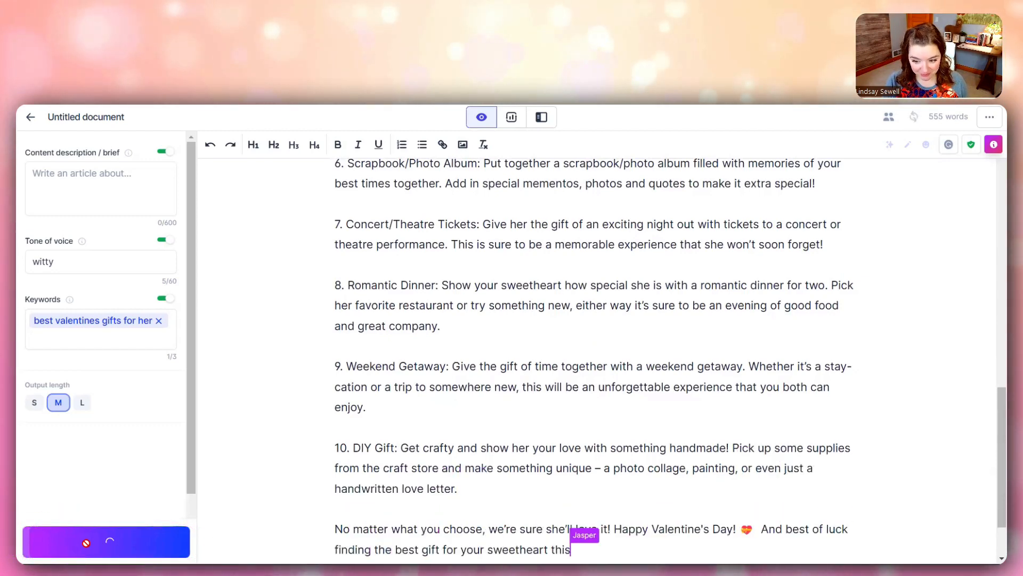
{"action": "scroll", "coordinate": [658, 405], "scroll_direction": "down", "scroll_amount": 2}
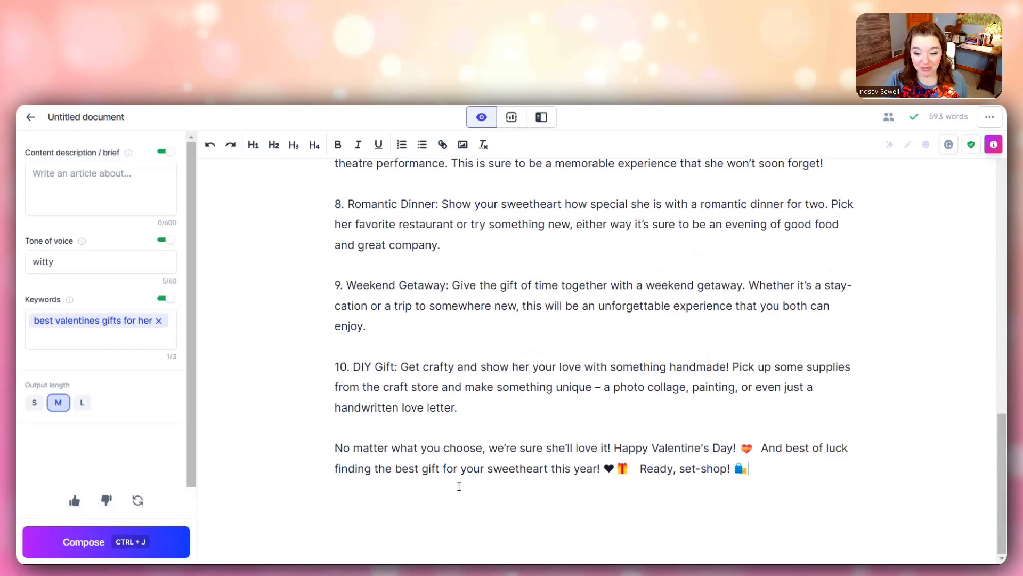
Delete the prompt line "write a blog post intro for the 10 best valentines gifts for girlfriend" above the intro.
{"action": "scroll", "coordinate": [448, 483], "scroll_direction": "up", "scroll_amount": 5}
{"action": "scroll", "coordinate": [466, 487], "scroll_direction": "up", "scroll_amount": 10}
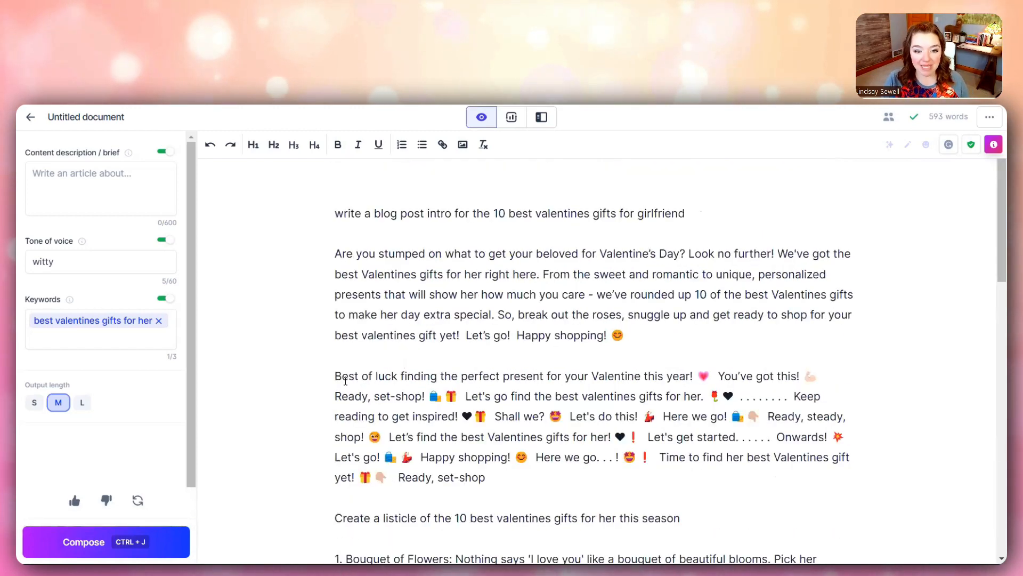
{"action": "left_click_drag", "start_coordinate": [686, 213], "coordinate": [323, 210]}
{"action": "key", "text": "BackSpace"}
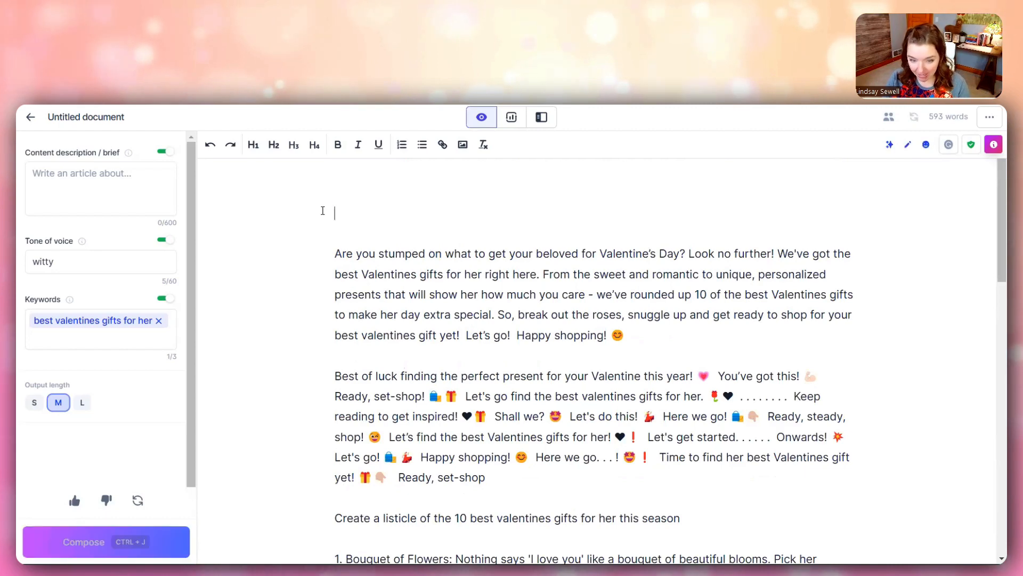
Delete the prompt line "Create a listicle of the 10 best valentines gifts for her this season" above the first gift.
{"action": "scroll", "coordinate": [391, 310], "scroll_direction": "down", "scroll_amount": 3}
{"action": "scroll", "coordinate": [389, 307], "scroll_direction": "down", "scroll_amount": 2}
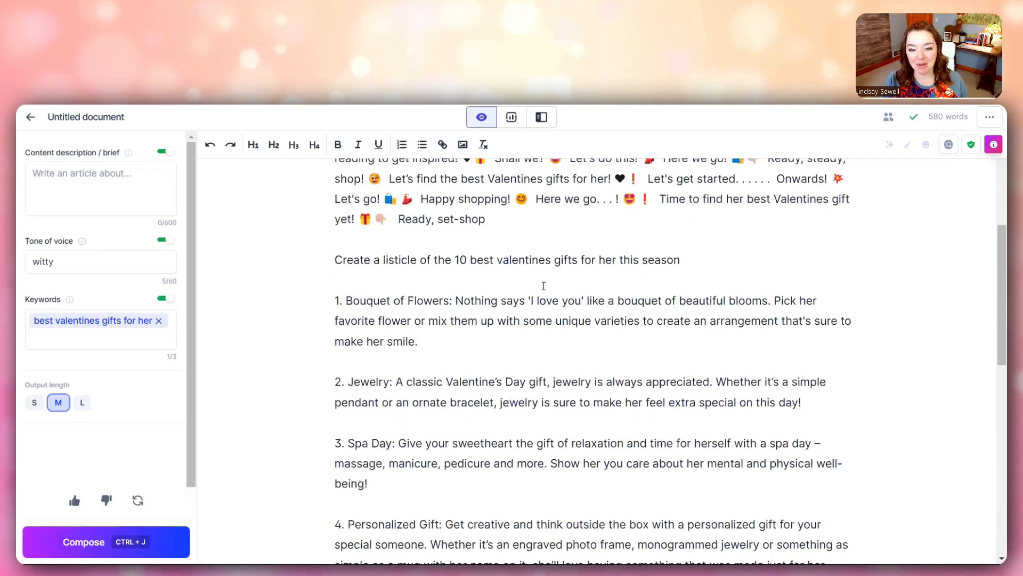
{"action": "scroll", "coordinate": [386, 310], "scroll_direction": "down", "scroll_amount": 2}
{"action": "scroll", "coordinate": [510, 319], "scroll_direction": "up", "scroll_amount": 3}
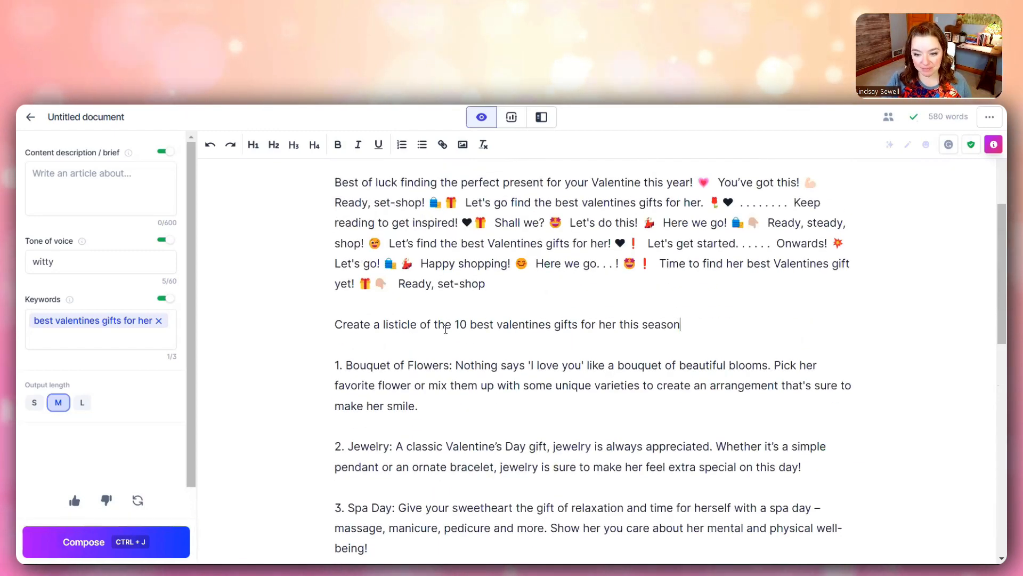
{"action": "mouse_move", "coordinate": [682, 324]}
{"action": "left_mouse_down"}
{"action": "mouse_move", "coordinate": [313, 338]}
{"action": "mouse_move", "coordinate": [682, 324]}
{"action": "left_mouse_up"}
{"action": "left_click", "coordinate": [591, 323]}
{"action": "key", "text": "BackSpace"}
{"action": "scroll", "coordinate": [431, 342], "scroll_direction": "down", "scroll_amount": 10}
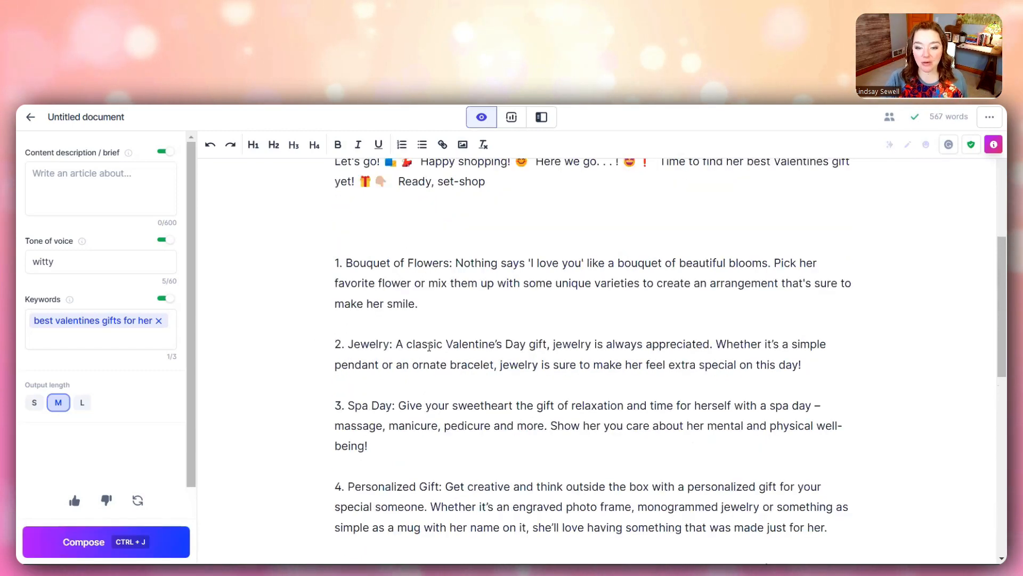
{"action": "scroll", "coordinate": [429, 347], "scroll_direction": "up", "scroll_amount": 15}
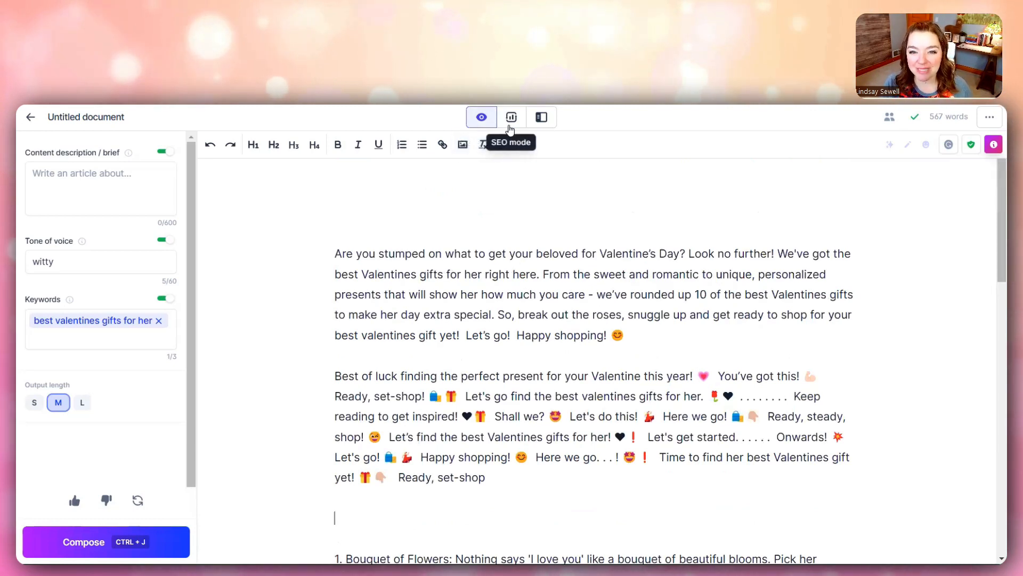
Switch to the template view and generate a witty post on the 5 best valentine gifts with One-Shot Blog Post, reading through to its conclusion.
{"action": "left_click", "coordinate": [542, 121]}
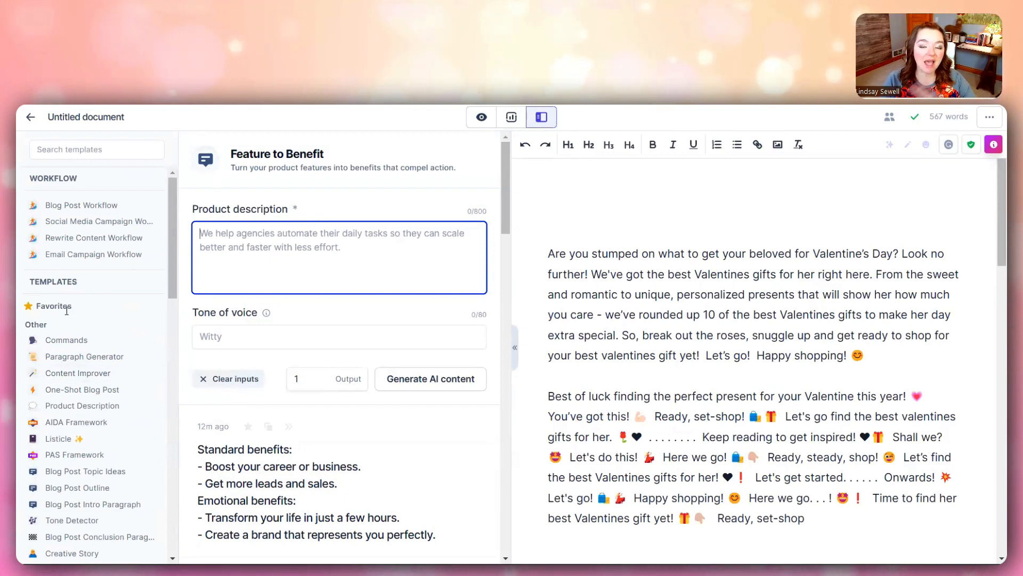
{"action": "scroll", "coordinate": [69, 346], "scroll_direction": "down", "scroll_amount": 2}
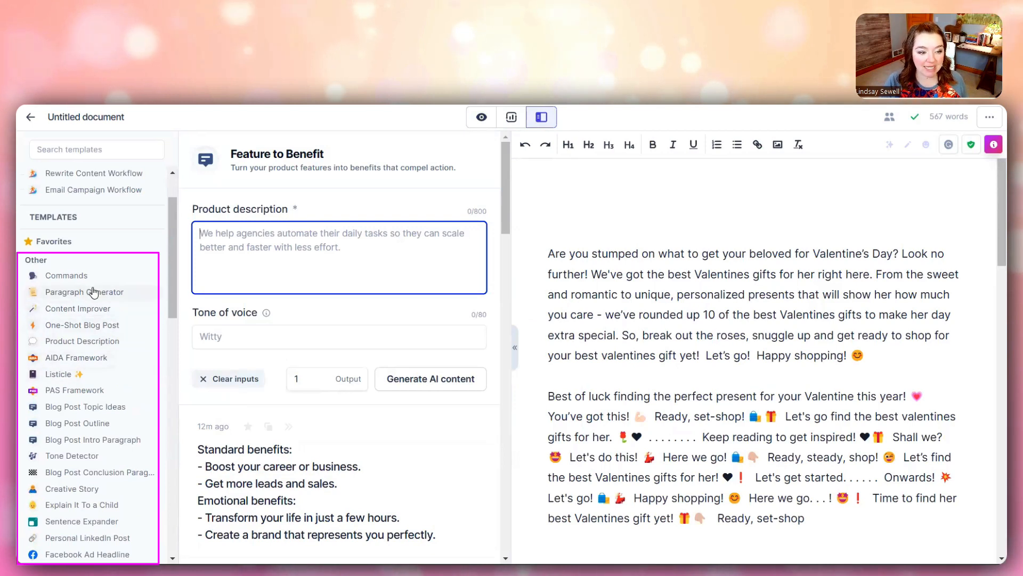
{"action": "left_click", "coordinate": [83, 325]}
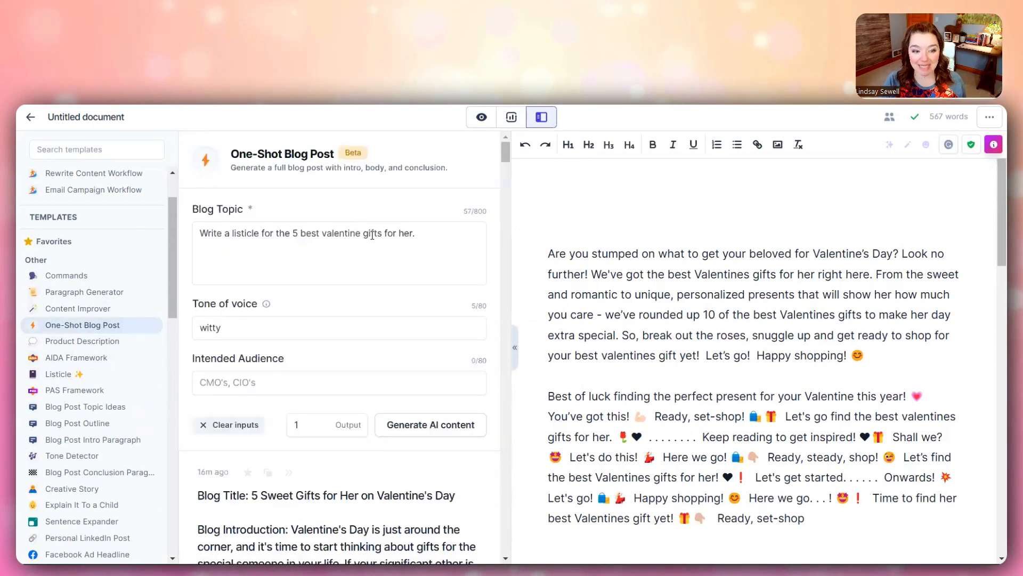
{"action": "left_click", "coordinate": [431, 232]}
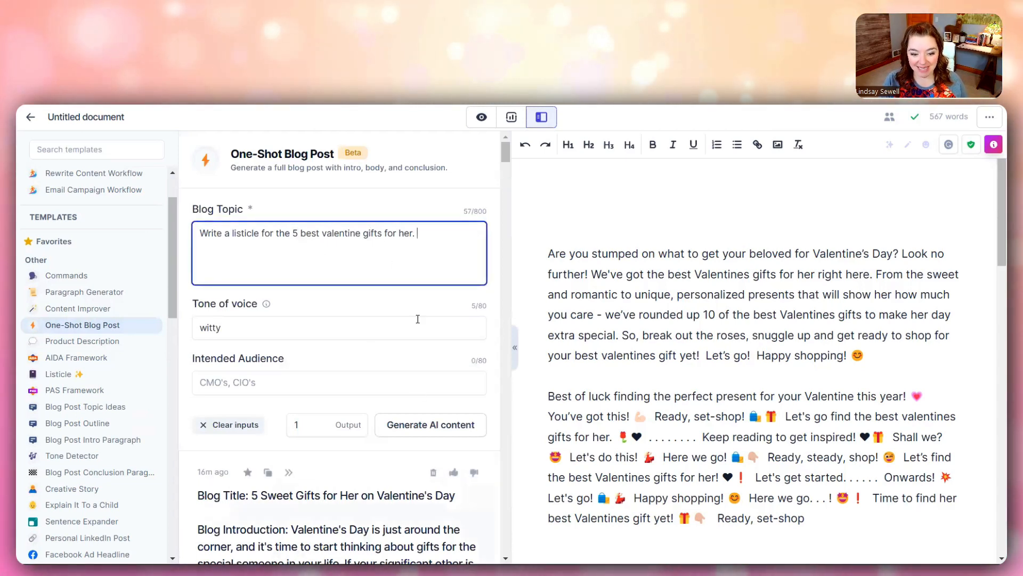
{"action": "left_click", "coordinate": [429, 424]}
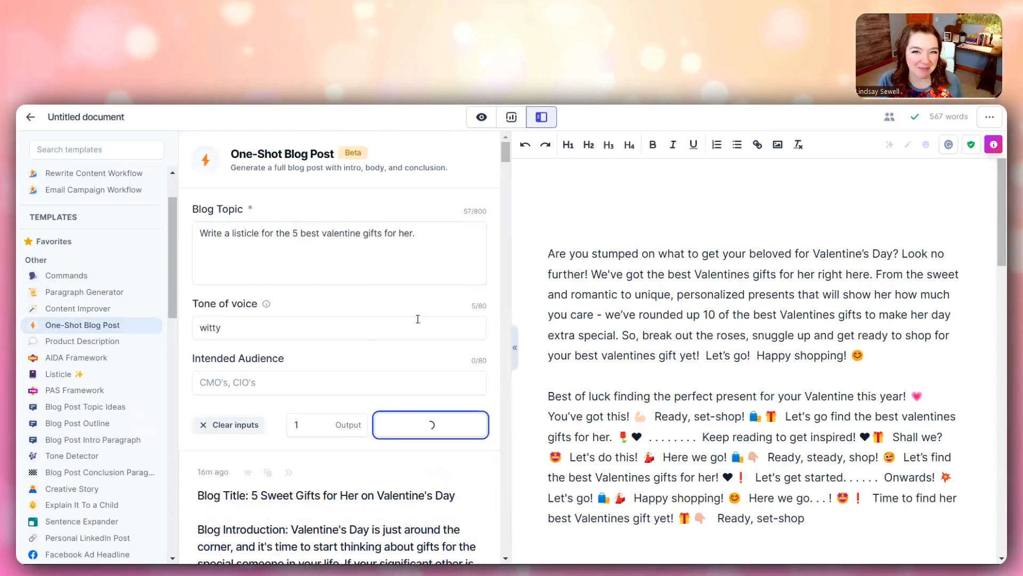
{"action": "scroll", "coordinate": [417, 319], "scroll_direction": "down", "scroll_amount": 1}
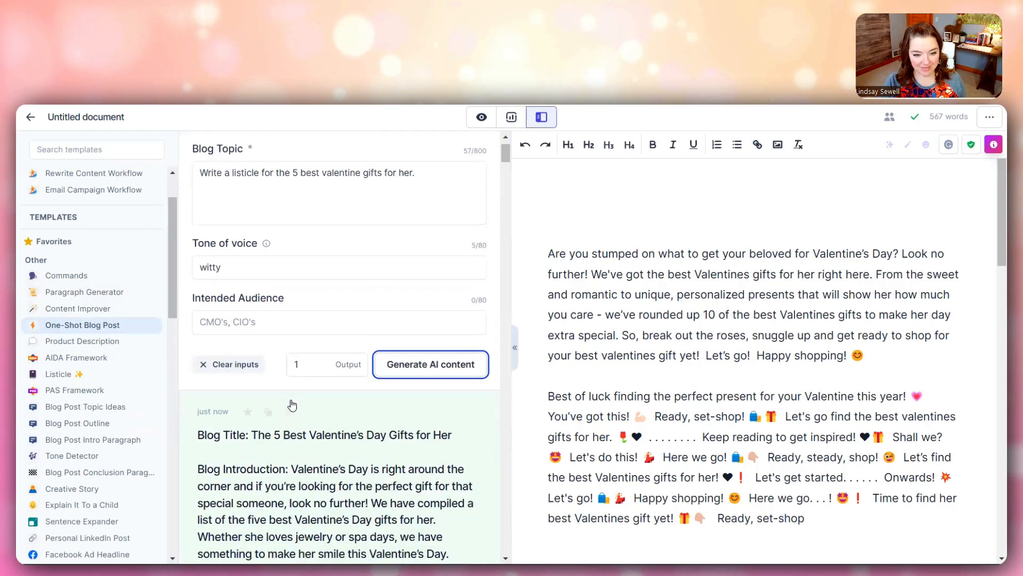
{"action": "scroll", "coordinate": [292, 408], "scroll_direction": "down", "scroll_amount": 4}
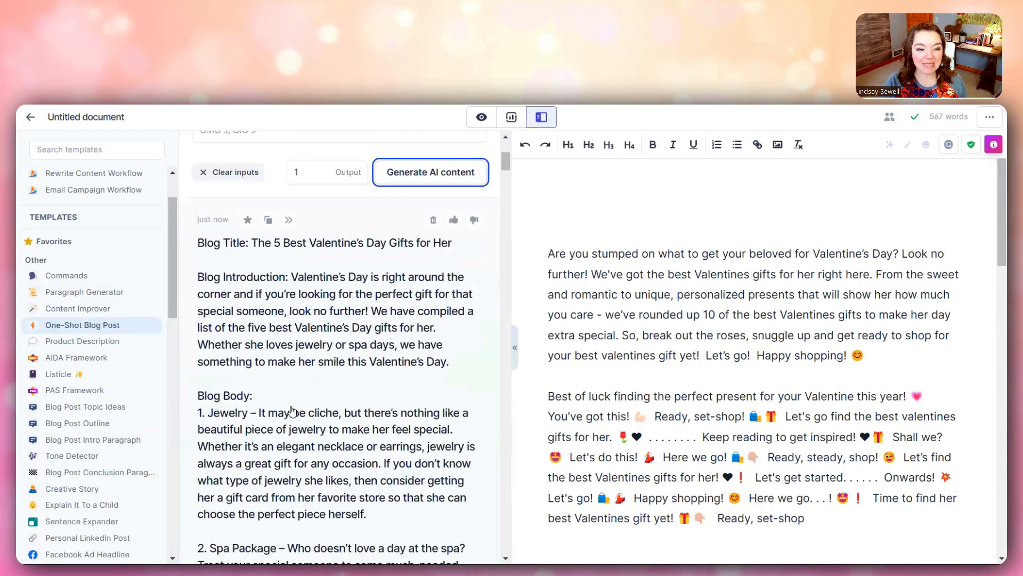
{"action": "scroll", "coordinate": [292, 409], "scroll_direction": "down", "scroll_amount": 1}
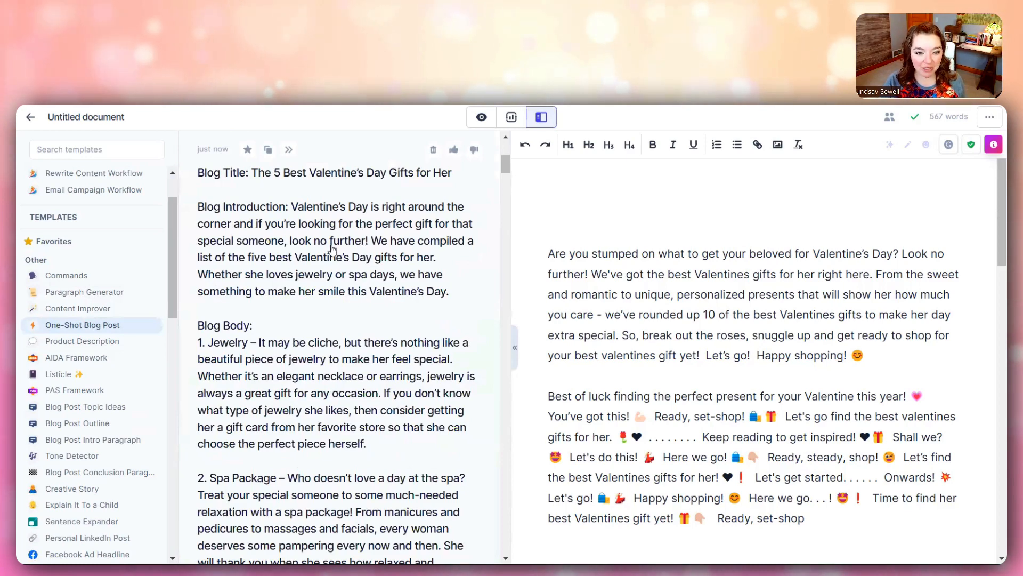
{"action": "scroll", "coordinate": [288, 376], "scroll_direction": "down", "scroll_amount": 4}
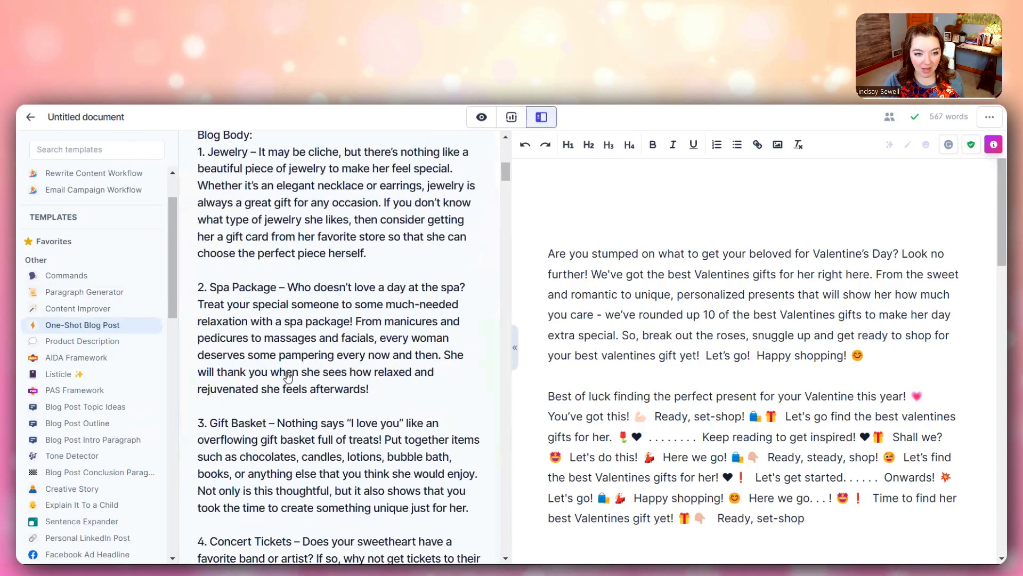
{"action": "scroll", "coordinate": [287, 376], "scroll_direction": "down", "scroll_amount": 4}
{"action": "scroll", "coordinate": [288, 376], "scroll_direction": "down", "scroll_amount": 4}
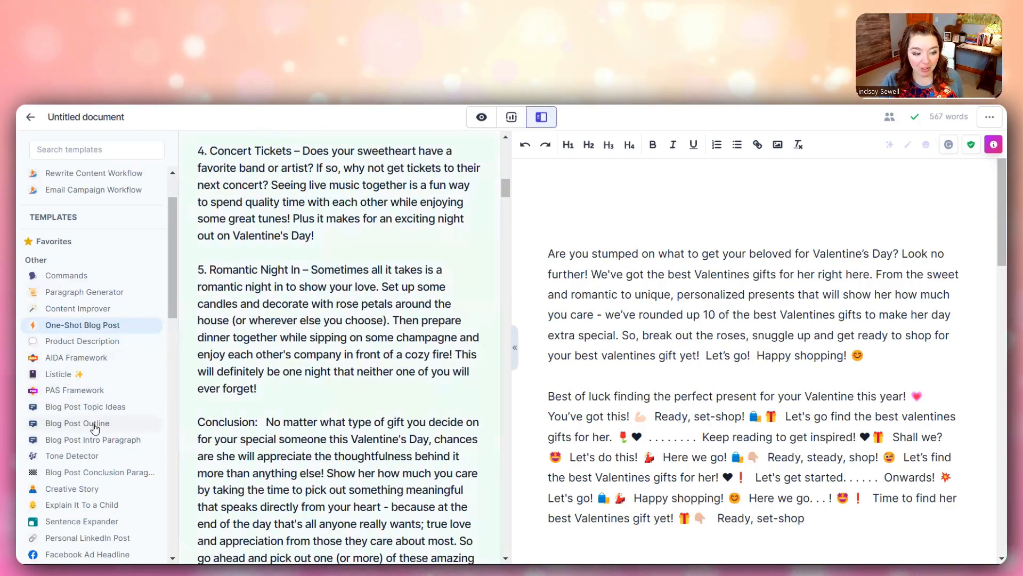
Open the Video Titles template and set the keyword to rank for to "valentines gift for her".
{"action": "scroll", "coordinate": [95, 426], "scroll_direction": "down", "scroll_amount": 8}
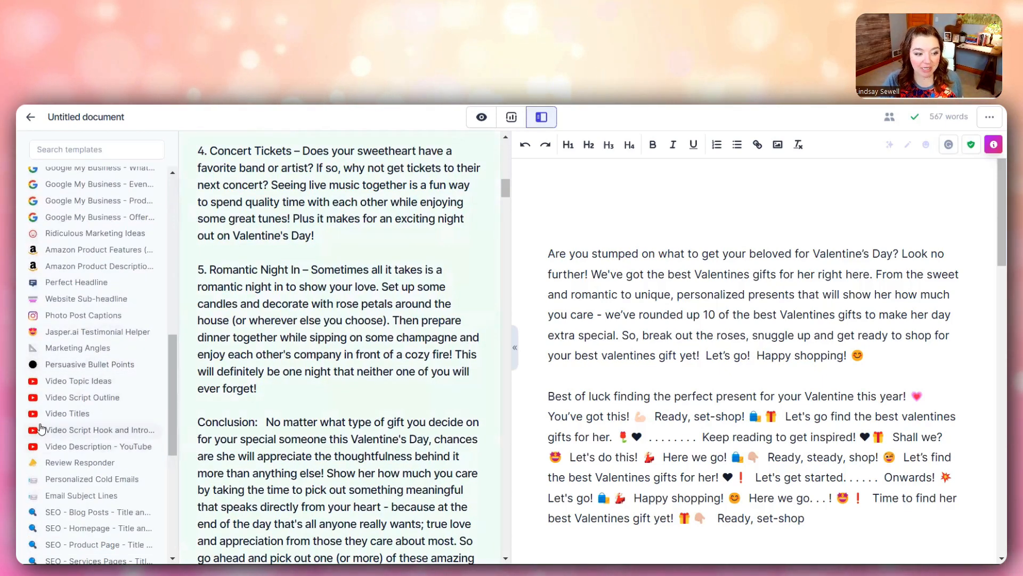
{"action": "left_click", "coordinate": [71, 414]}
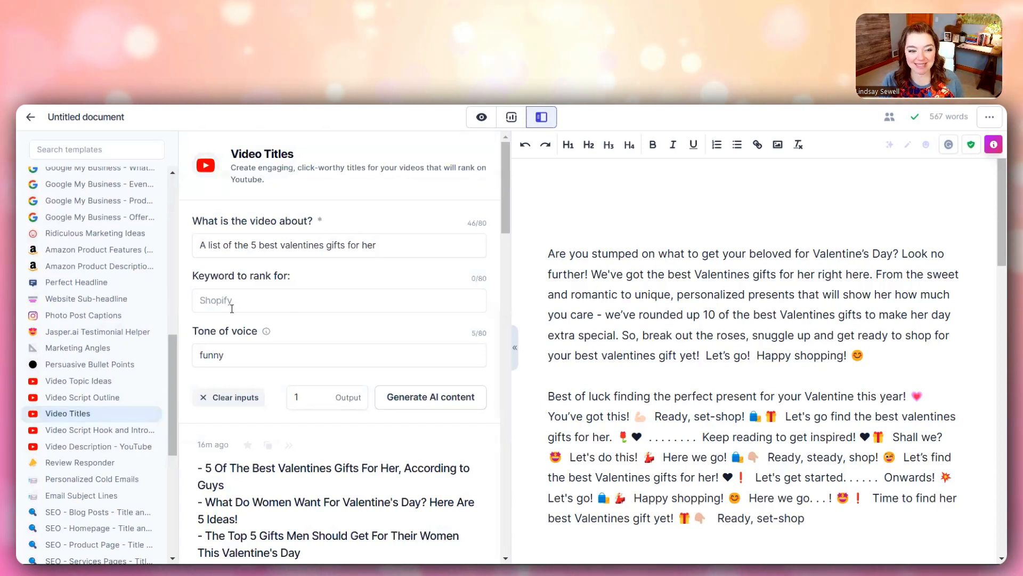
{"action": "left_click", "coordinate": [218, 290]}
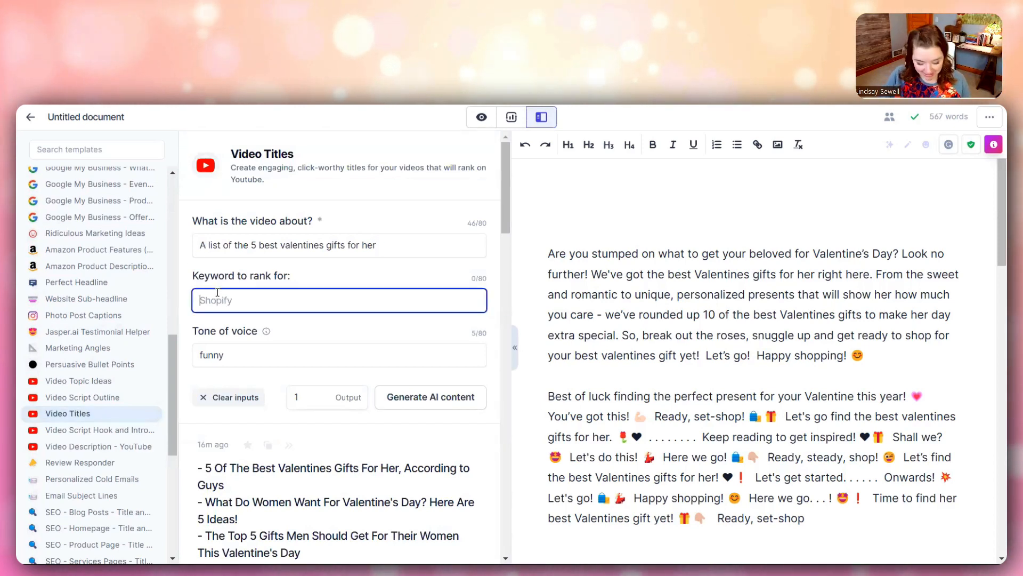
{"action": "type", "text": "valetines gi"}
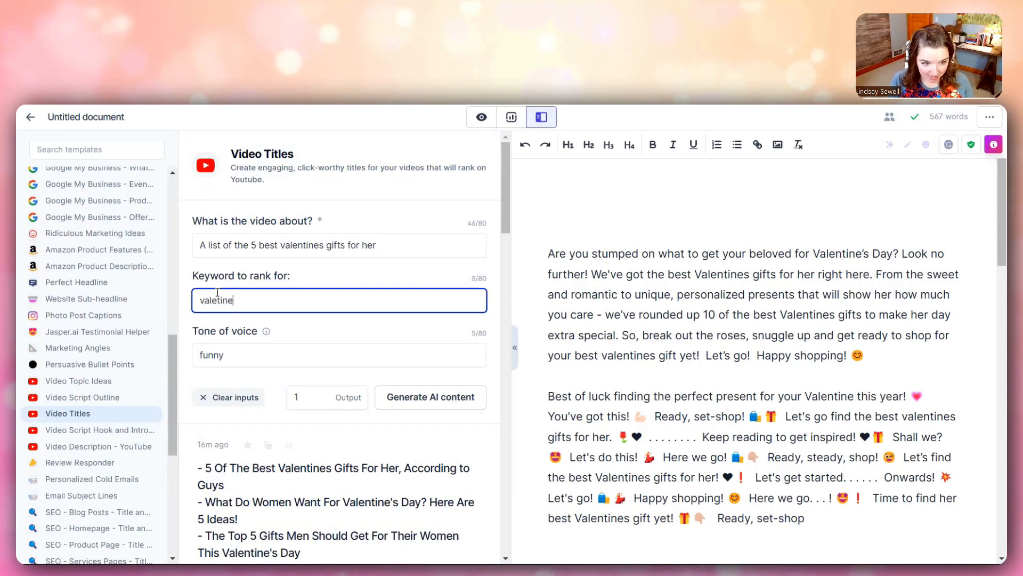
{"action": "key", "text": "BackSpace"}
{"action": "key", "text": "BackSpace"}
{"action": "key", "text": "BackSpace"}
{"action": "key", "text": "BackSpace"}
{"action": "key", "text": "BackSpace"}
{"action": "key", "text": "BackSpace"}
{"action": "key", "text": "BackSpace"}
{"action": "key", "text": "BackSpace"}
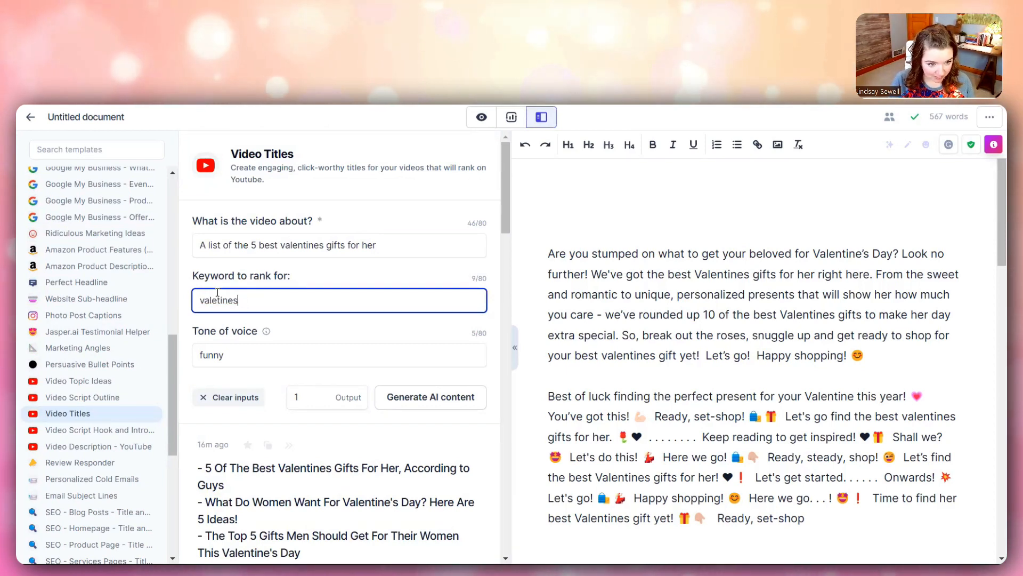
{"action": "type", "text": "ntines g"}
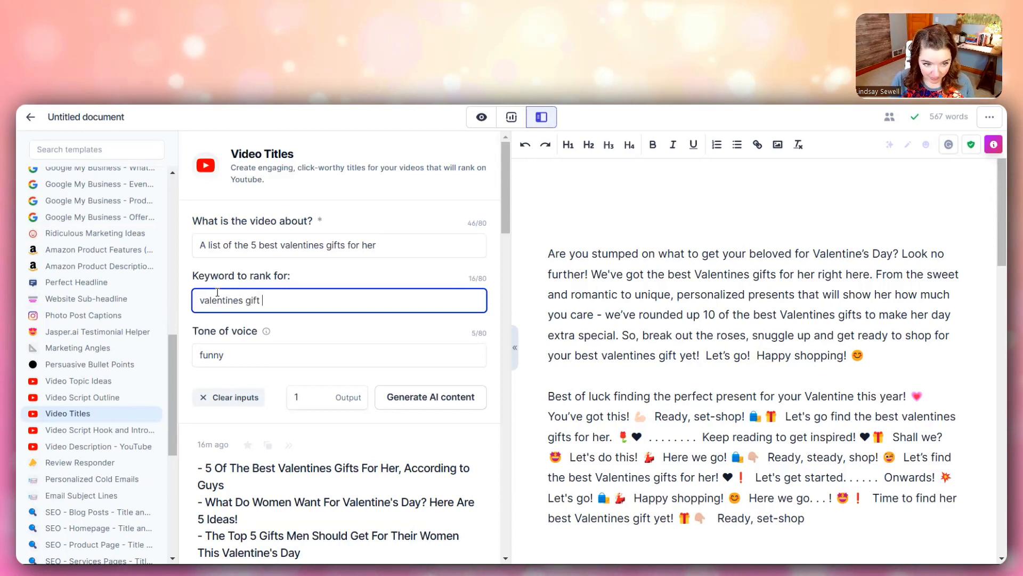
{"action": "type", "text": "ift"}
{"action": "key", "text": "BackSpace"}
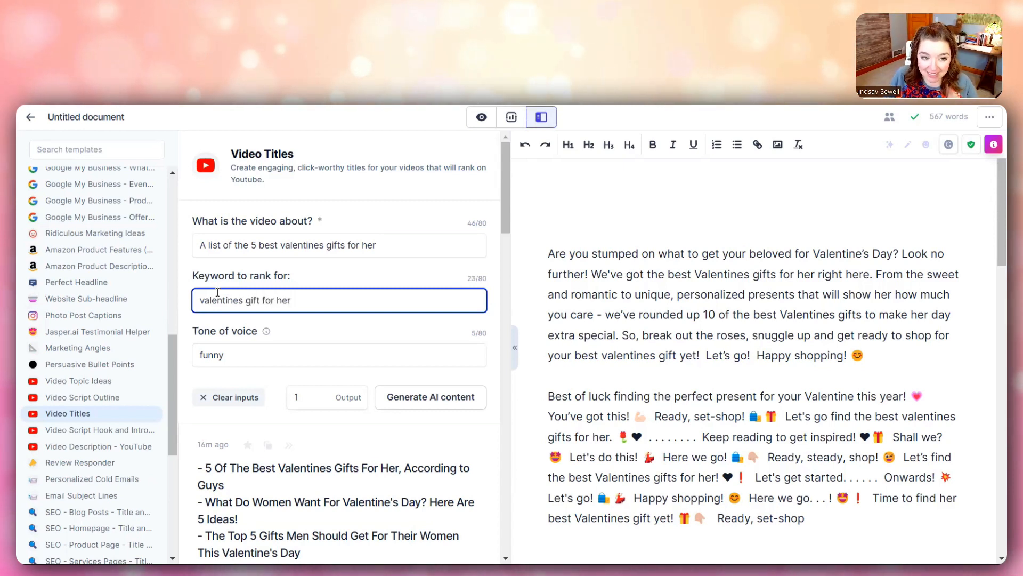
Generate funny video titles for the list of the 5 best valentines gifts and read the suggestions.
{"action": "left_click", "coordinate": [419, 390]}
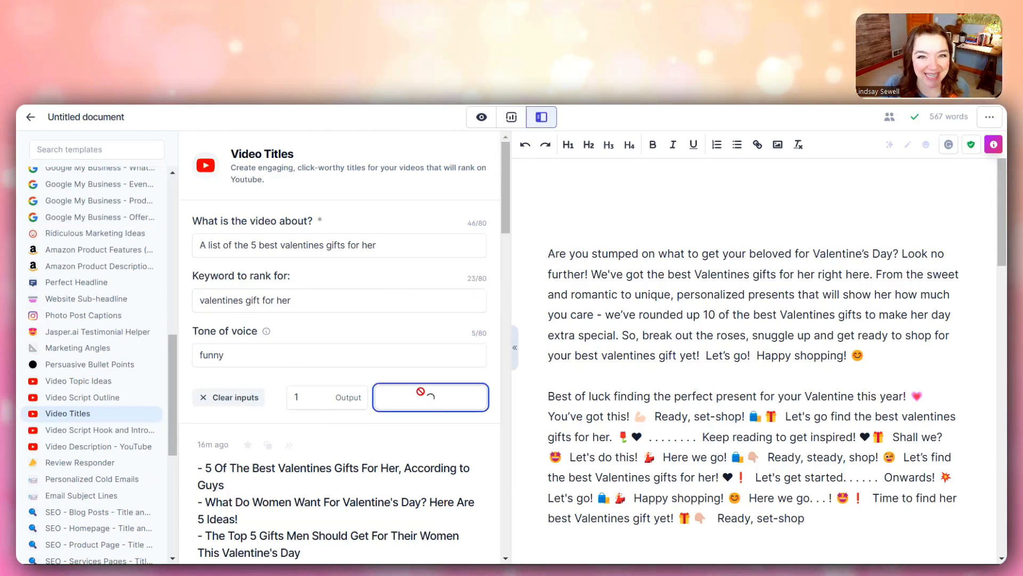
{"action": "scroll", "coordinate": [422, 396], "scroll_direction": "down", "scroll_amount": 2}
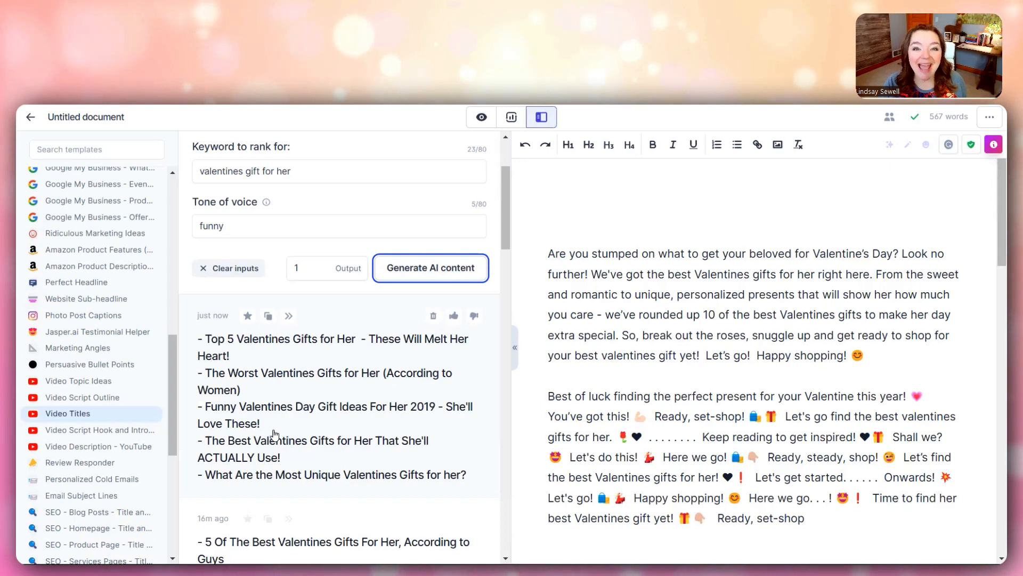
{"action": "scroll", "coordinate": [78, 446], "scroll_direction": "down", "scroll_amount": 1}
Open the Feature to Benefit template and generate benefits from the existing description of branding session, funnels and email marketing training.
{"action": "scroll", "coordinate": [79, 447], "scroll_direction": "up", "scroll_amount": 5}
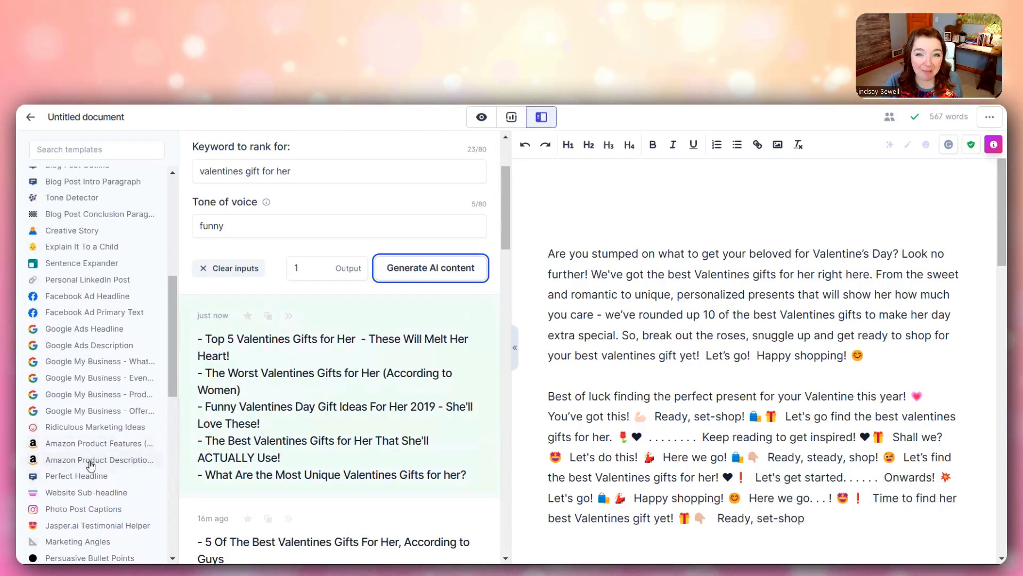
{"action": "scroll", "coordinate": [91, 466], "scroll_direction": "down", "scroll_amount": 7}
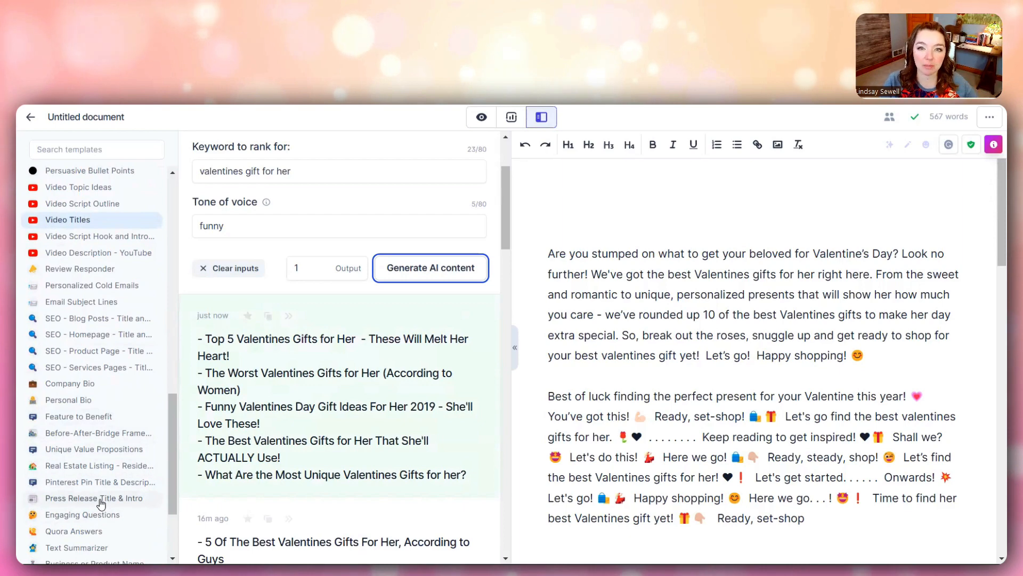
{"action": "left_click", "coordinate": [85, 417]}
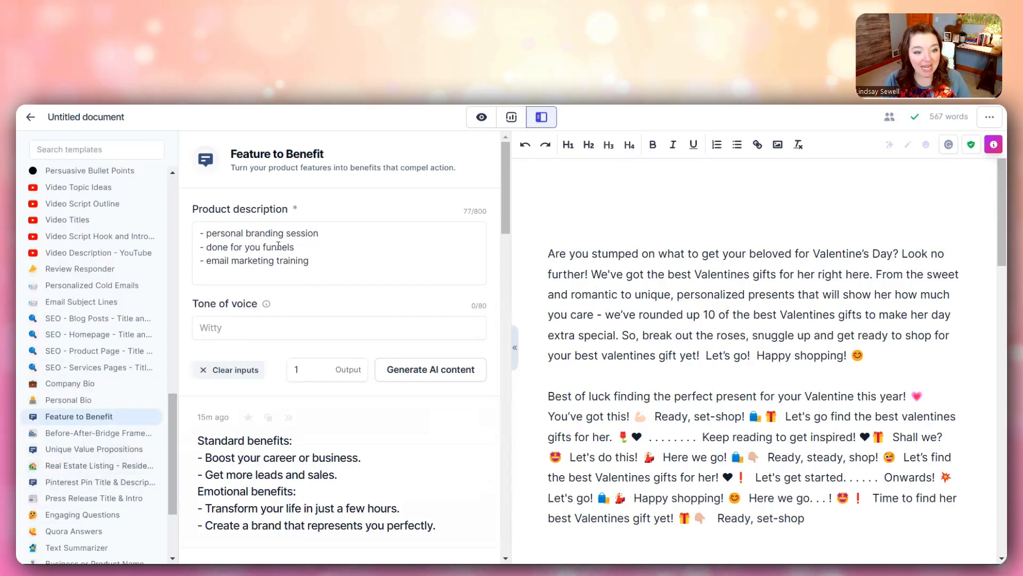
{"action": "left_click_drag", "start_coordinate": [311, 262], "coordinate": [259, 241]}
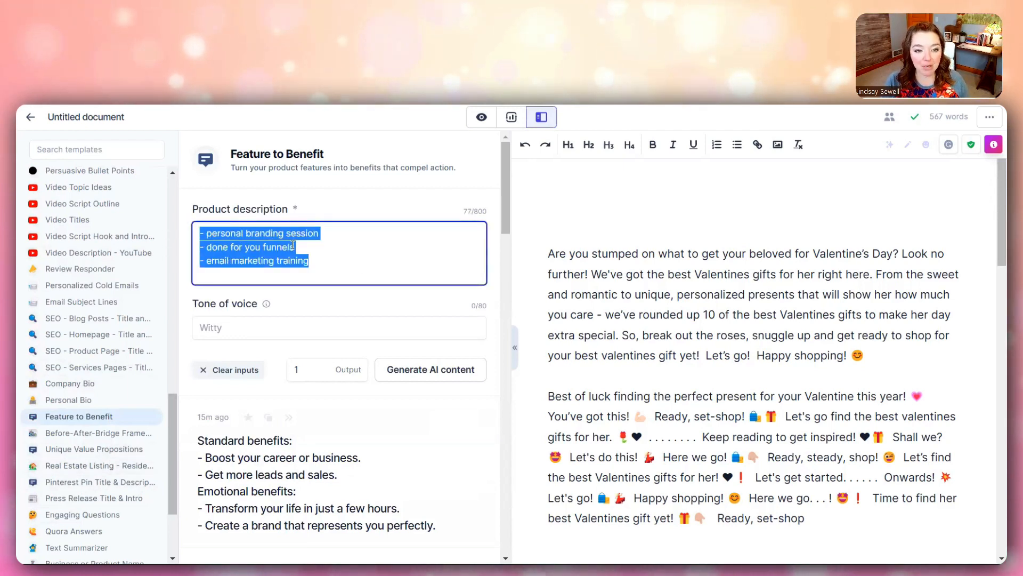
{"action": "left_click", "coordinate": [325, 265]}
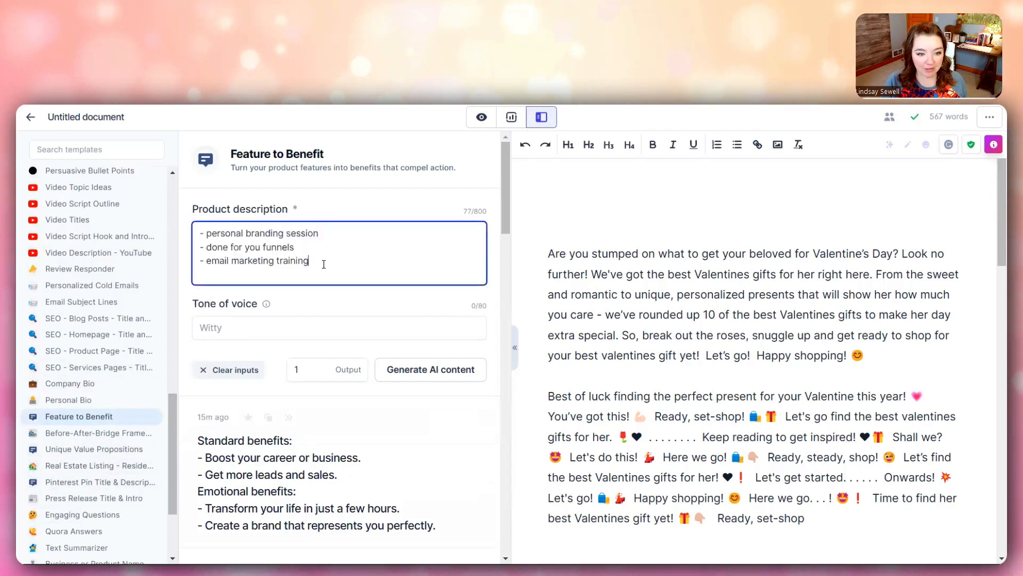
{"action": "left_click", "coordinate": [433, 380]}
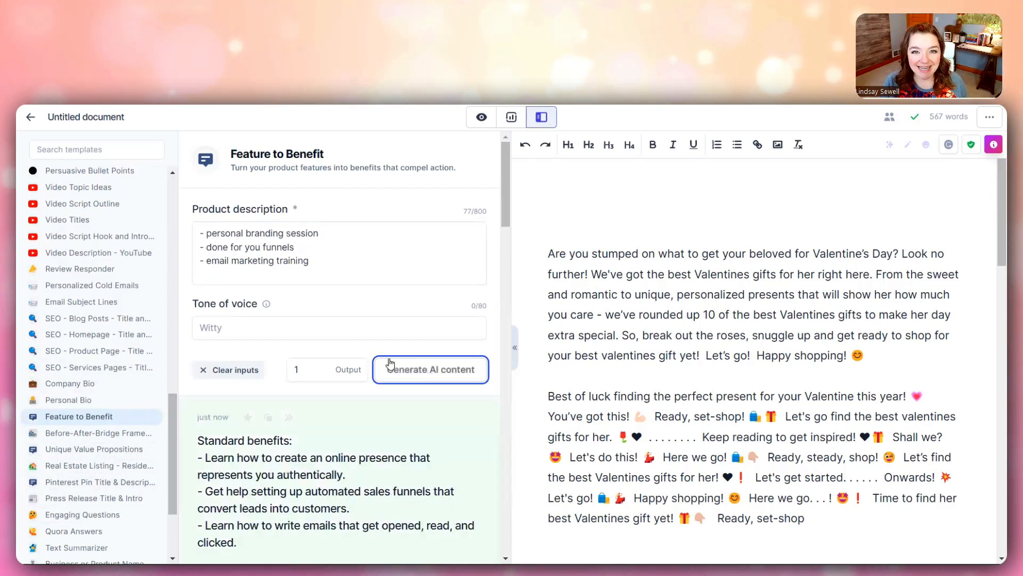
{"action": "scroll", "coordinate": [358, 475], "scroll_direction": "down", "scroll_amount": 1}
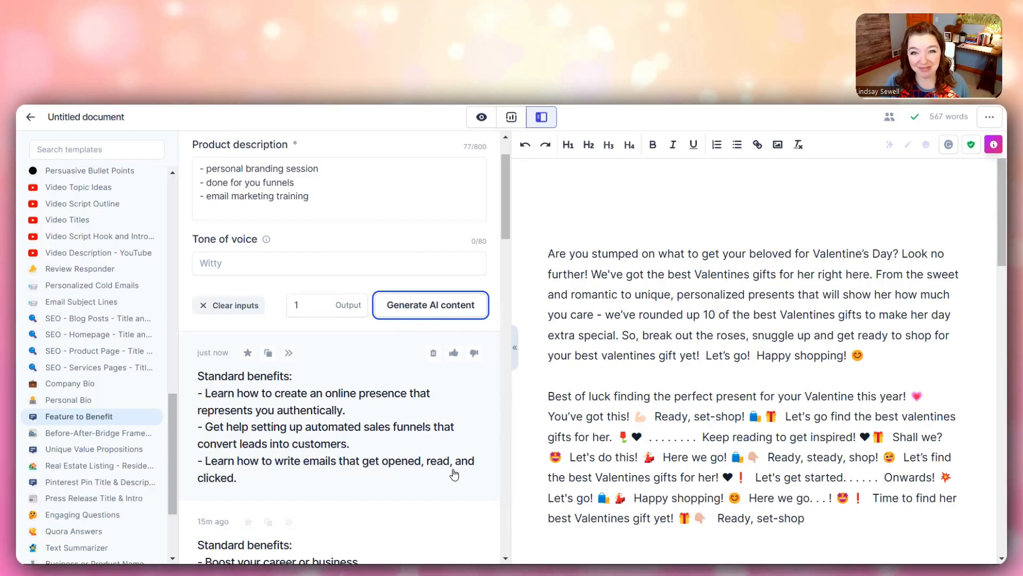
{"action": "scroll", "coordinate": [68, 438], "scroll_direction": "down", "scroll_amount": 2}
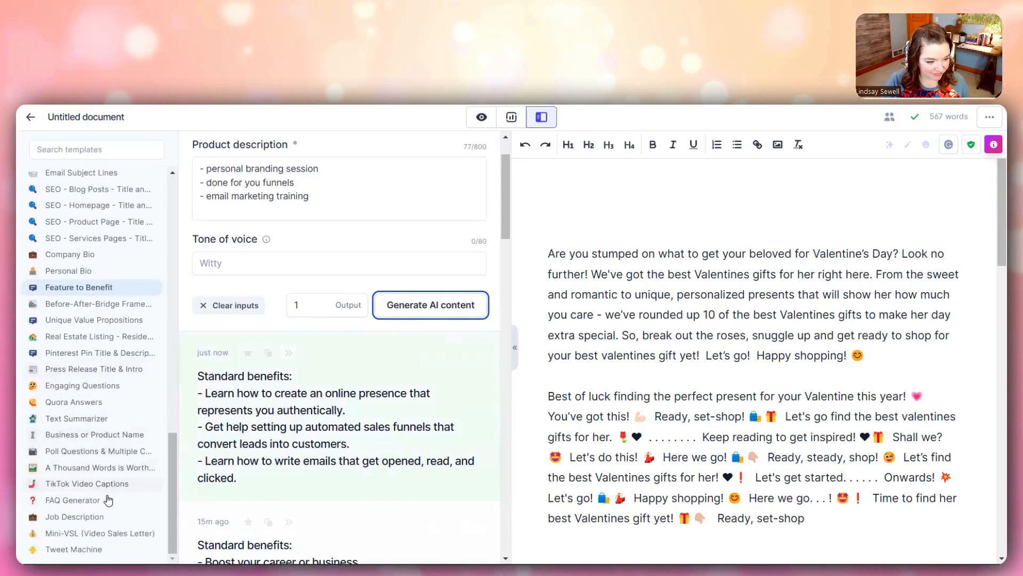
{"action": "scroll", "coordinate": [108, 499], "scroll_direction": "up", "scroll_amount": 8}
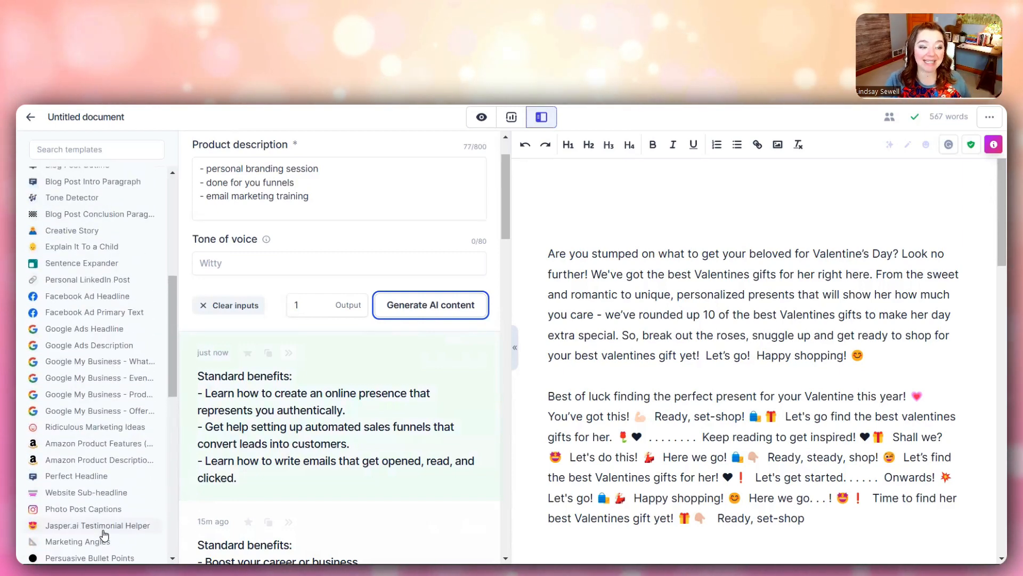
{"action": "scroll", "coordinate": [104, 533], "scroll_direction": "up", "scroll_amount": 3}
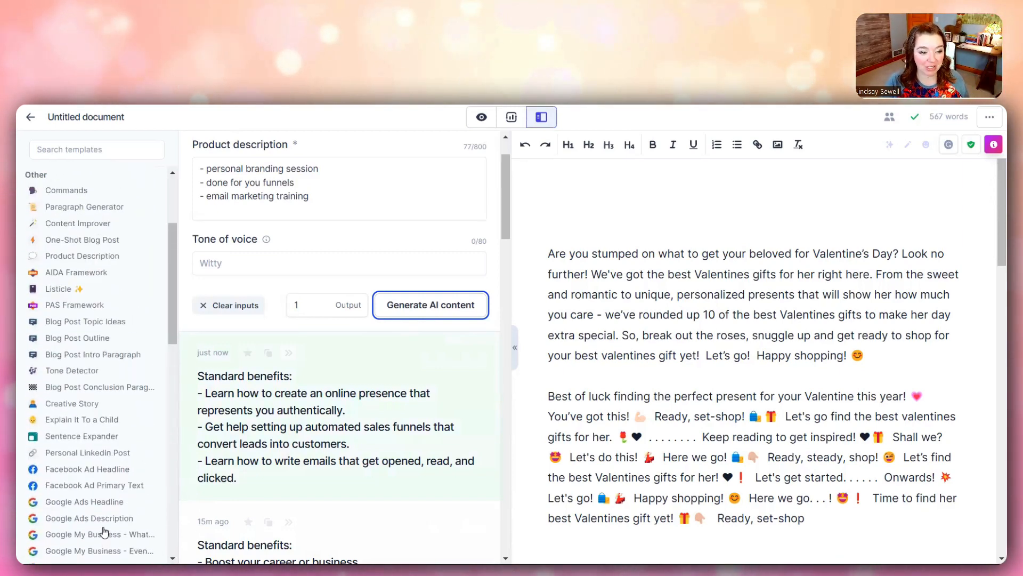
{"action": "scroll", "coordinate": [105, 533], "scroll_direction": "up", "scroll_amount": 3}
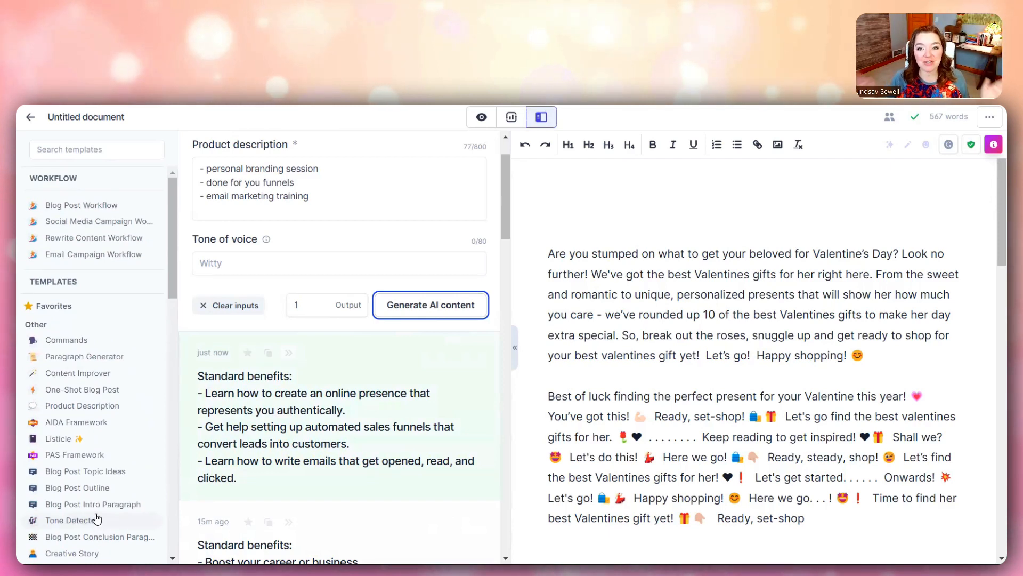